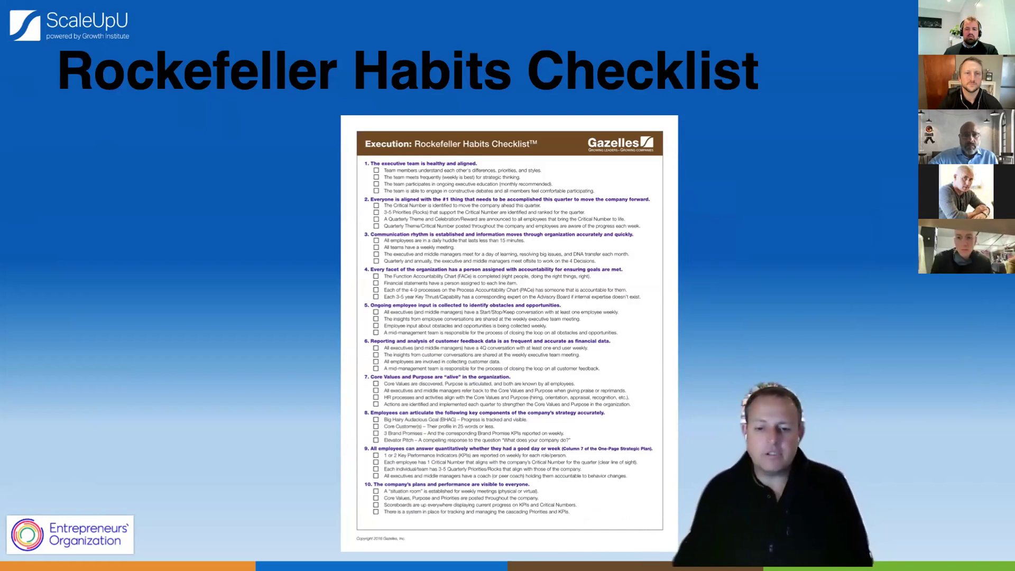
- Advance the shared Zoom slideshow one slide to the Employee Feedback 'Which Routine' slide
key(Right)
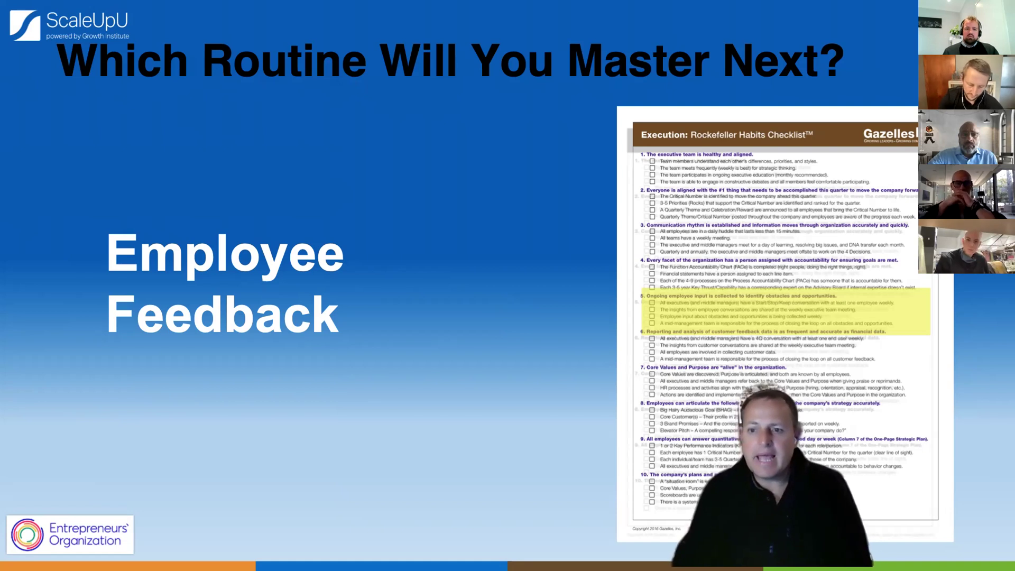
- Advance the shared slideshow to the Customer Feedback routine slide
key(Right)
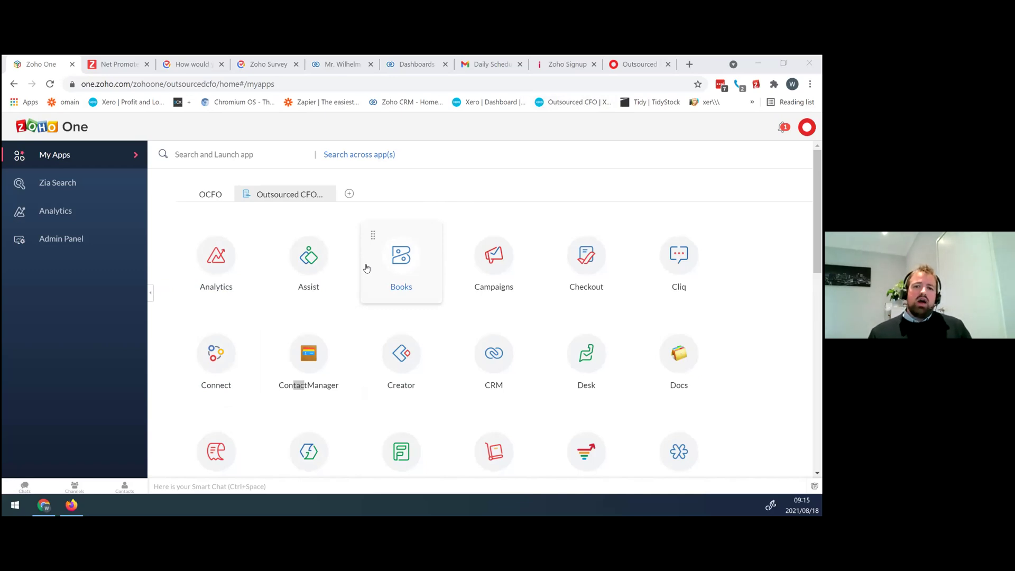
- Bring the Zoho One My Apps page forward and scroll down and back through its app grid
click(612, 319)
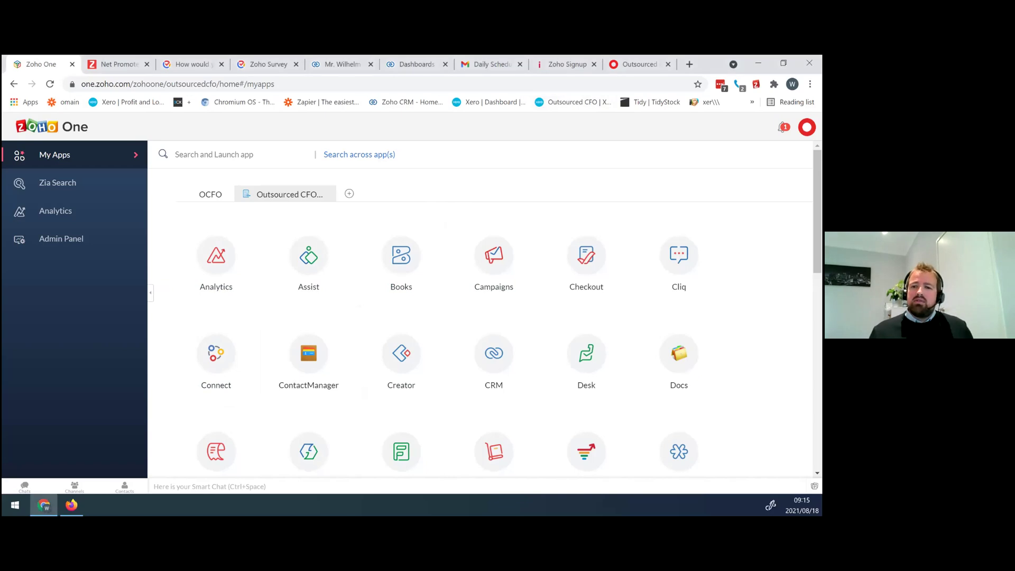
scroll(510, 347, down, 3)
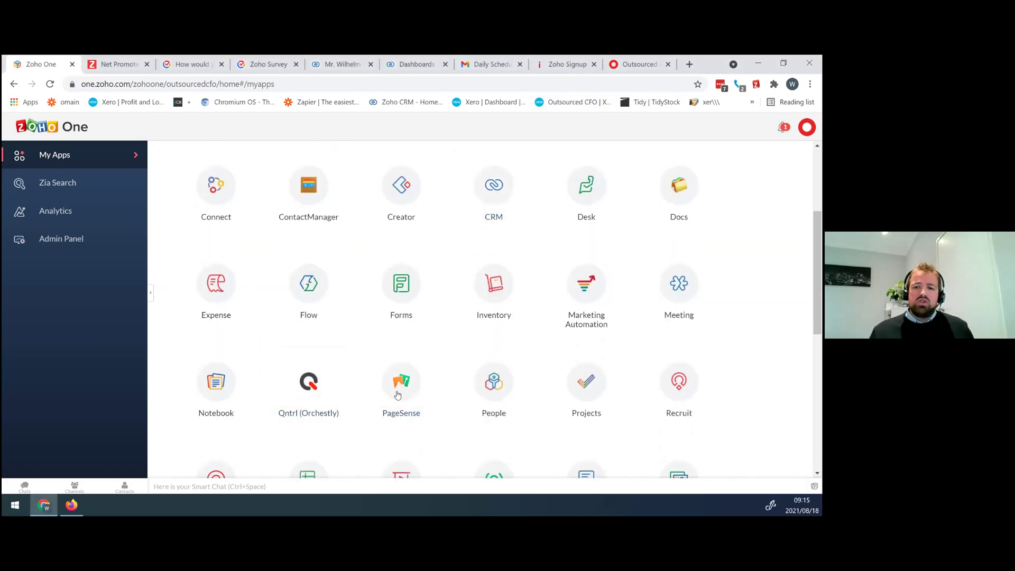
scroll(418, 398, down, 2)
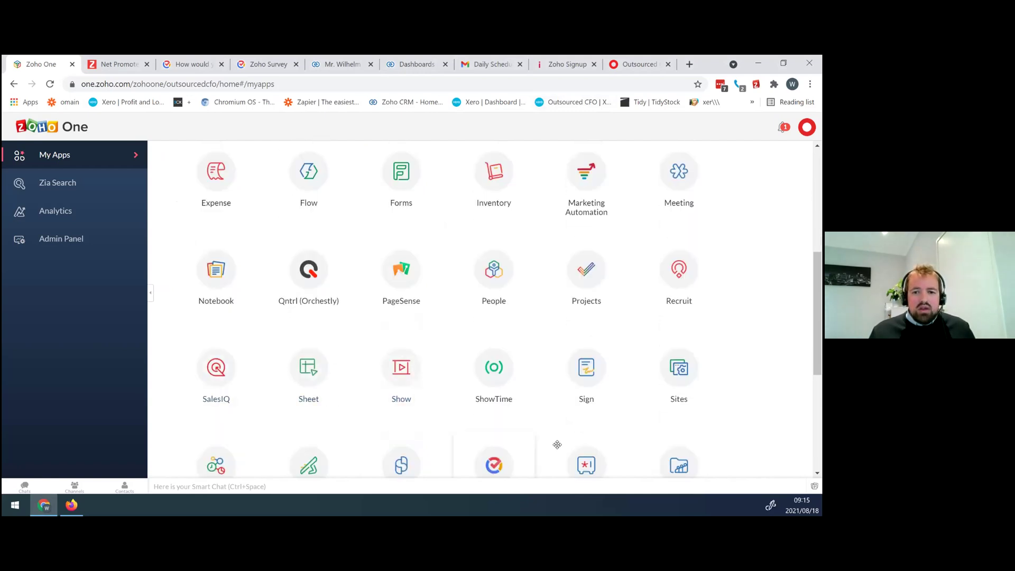
scroll(566, 415, down, 2)
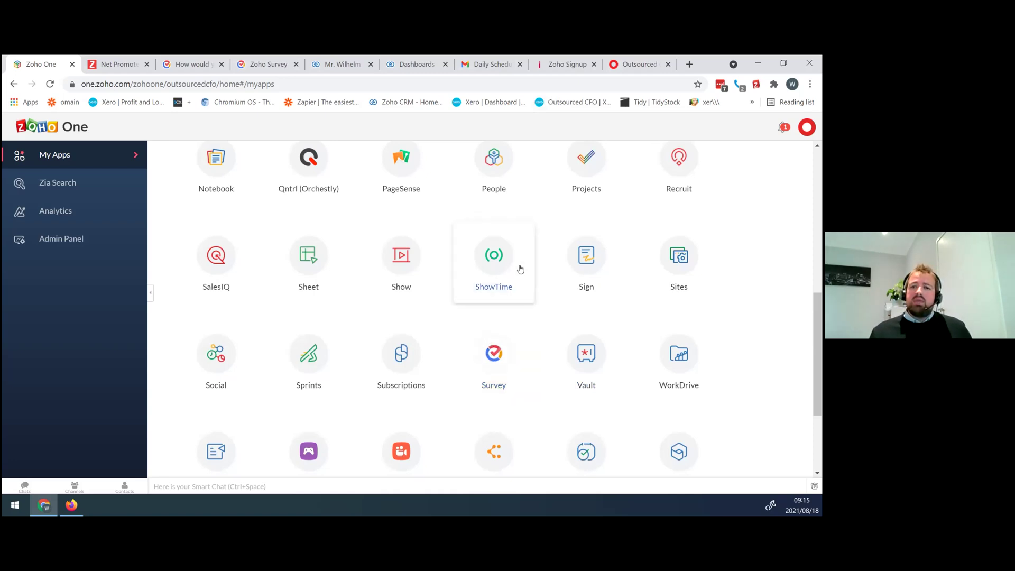
scroll(512, 277, up, 5)
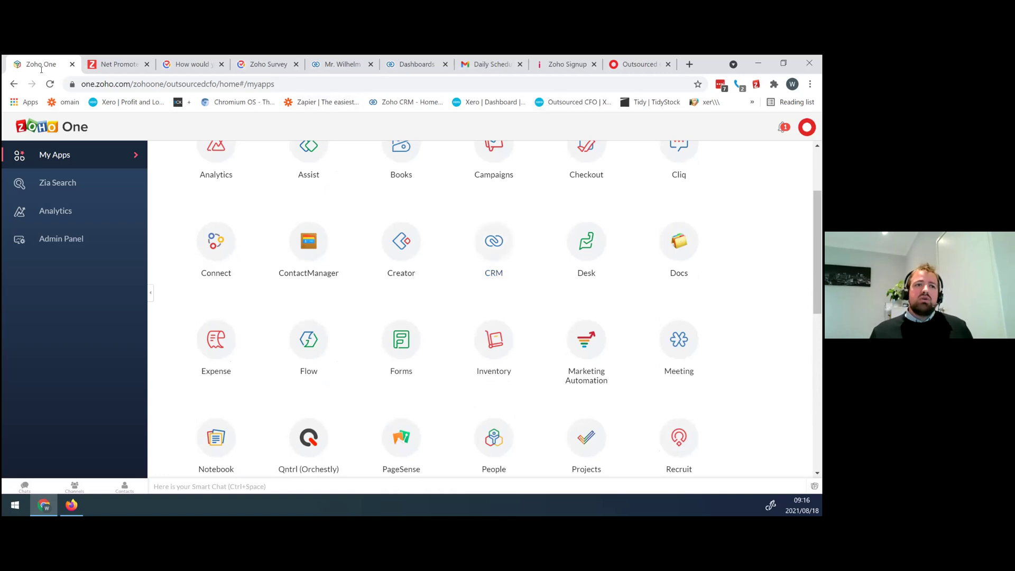
- Switch to the OCFO survey tab, highlight question 3, and scroll down to the Disclaimer and Submit
click(194, 66)
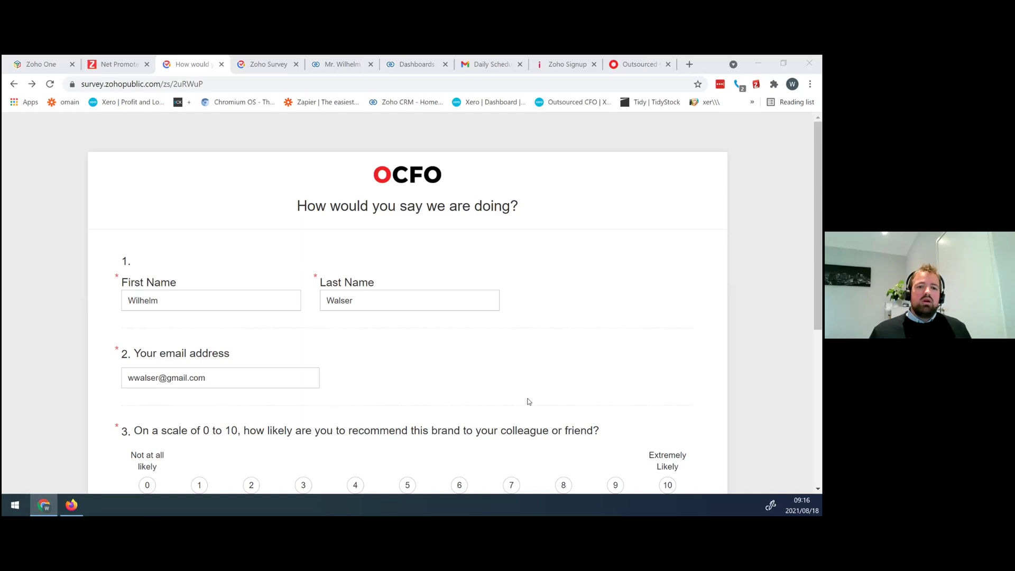
scroll(212, 373, down, 1)
drag(143, 374, 115, 375)
drag(255, 369, 371, 375)
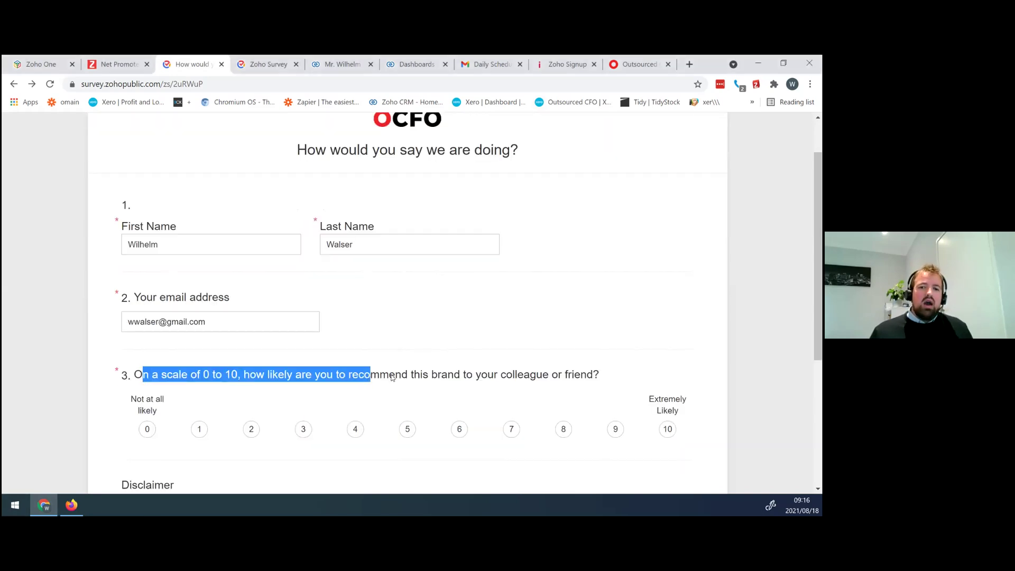
click(392, 377)
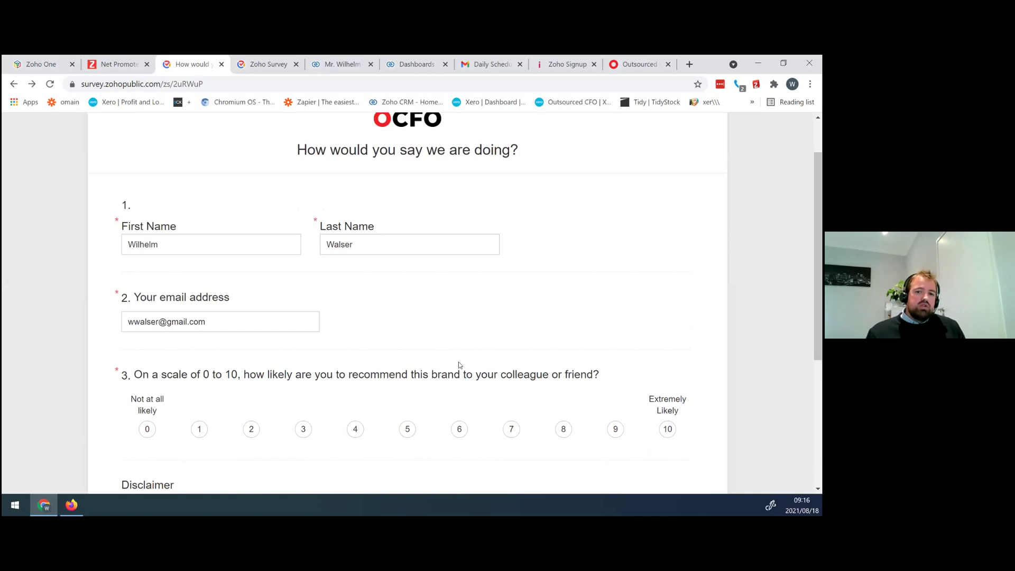
scroll(459, 362, down, 4)
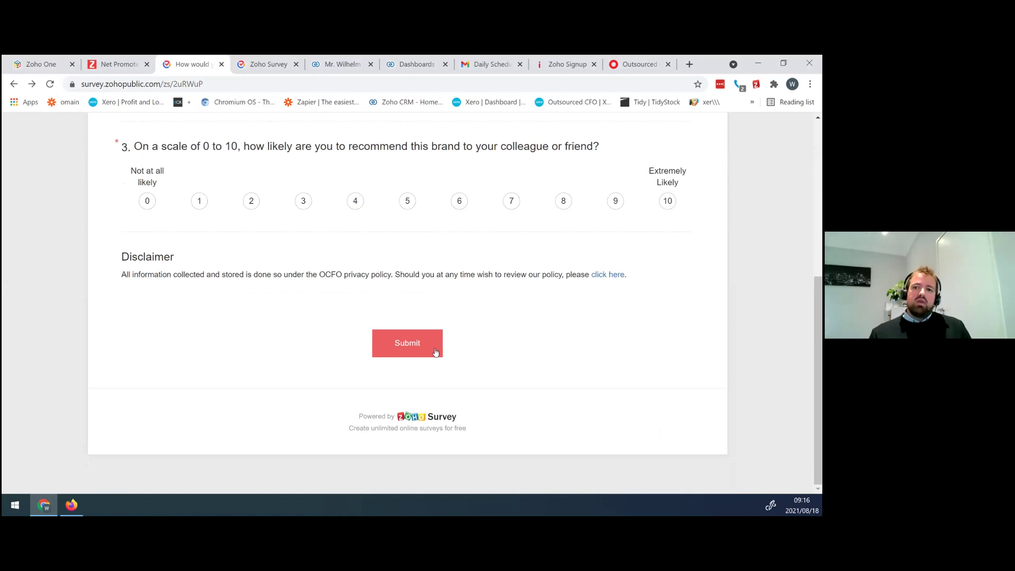
scroll(641, 335, up, 3)
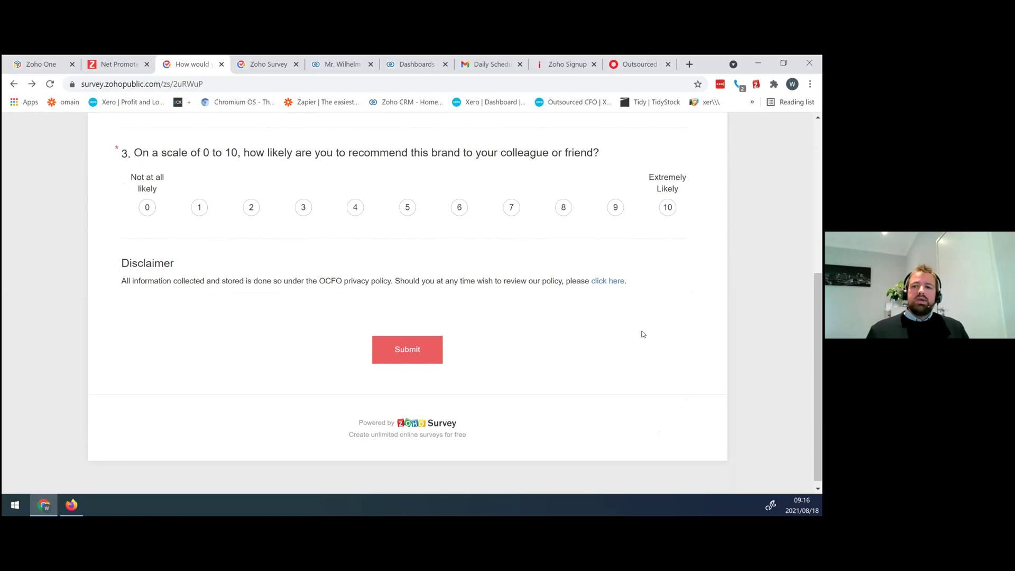
scroll(643, 335, up, 2)
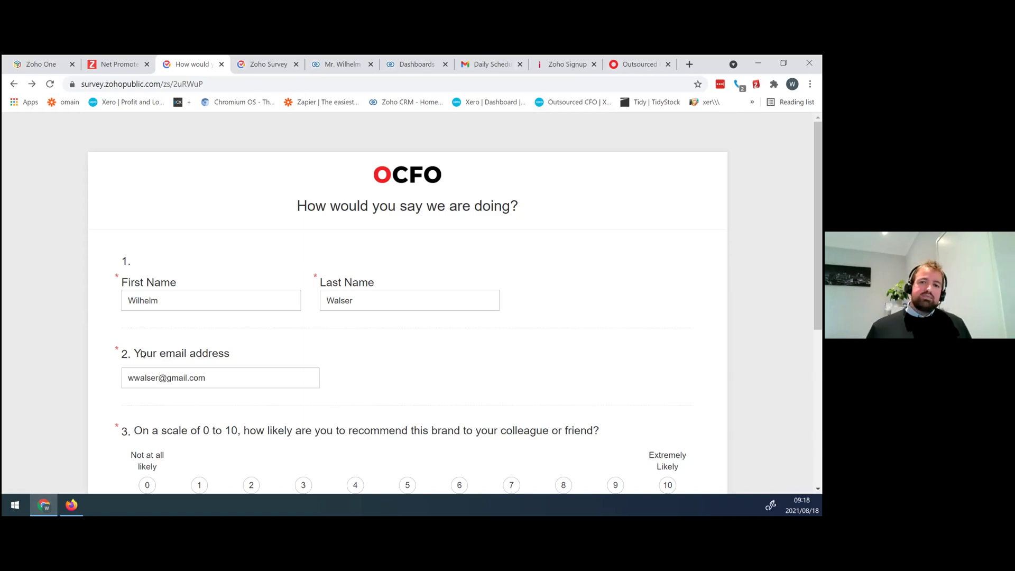
- Scroll to the Disclaimer, highlight its heading, then return up the form
scroll(217, 396, down, 3)
scroll(265, 383, down, 2)
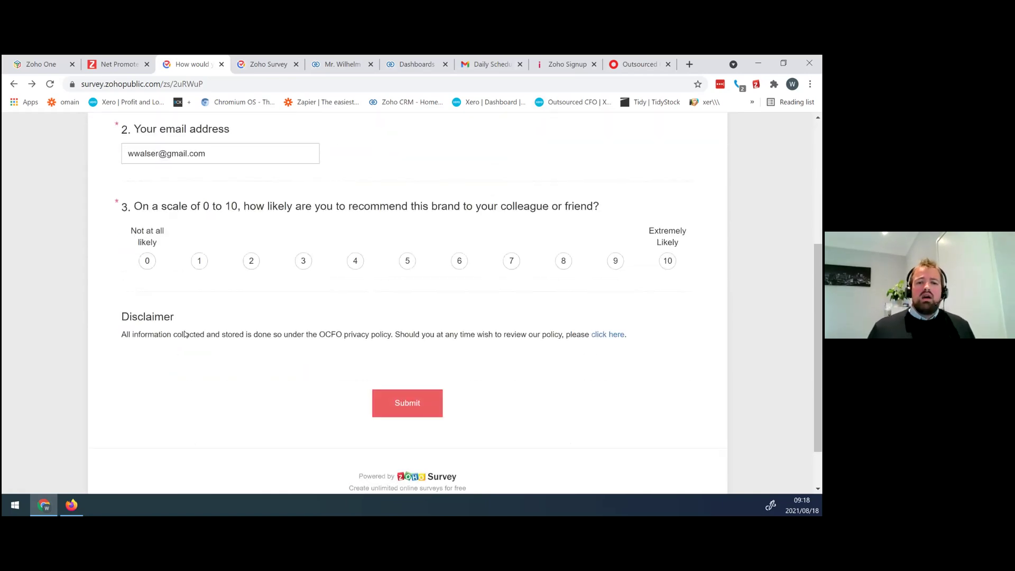
drag(122, 317, 192, 314)
click(221, 312)
scroll(208, 333, up, 2)
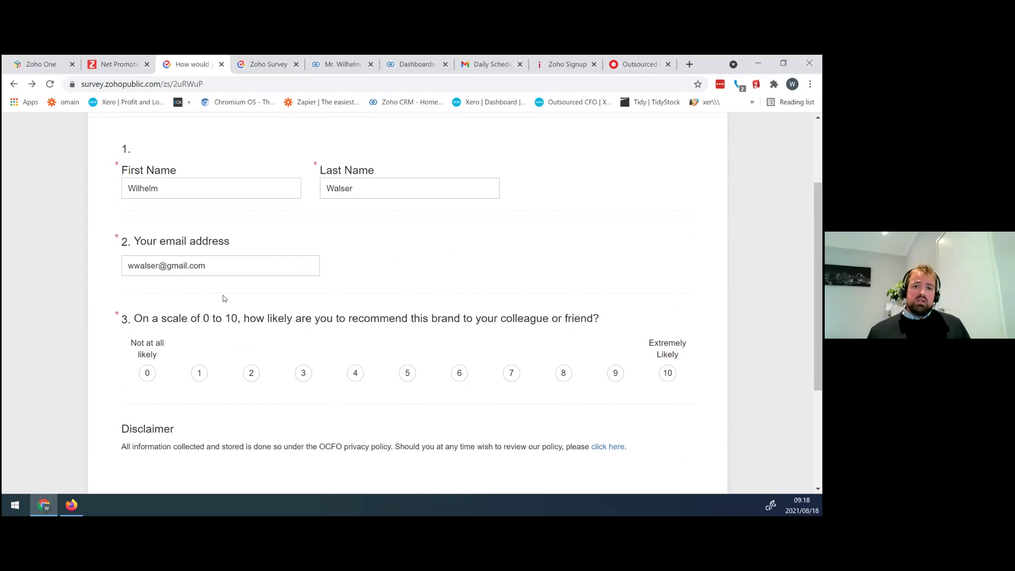
- Select the First Name field value and dismiss the autofill suggestions
double_click(297, 193)
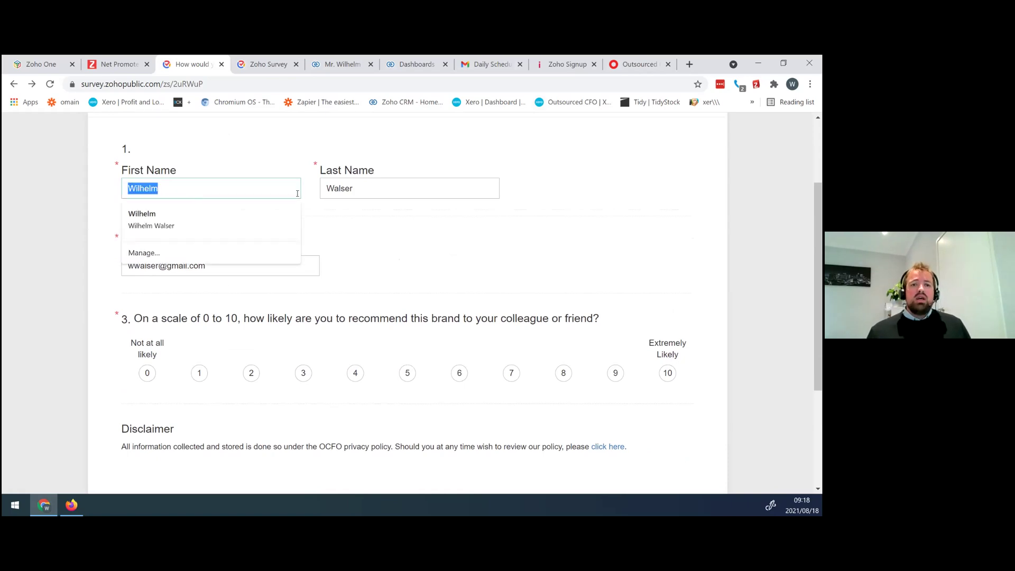
click(391, 222)
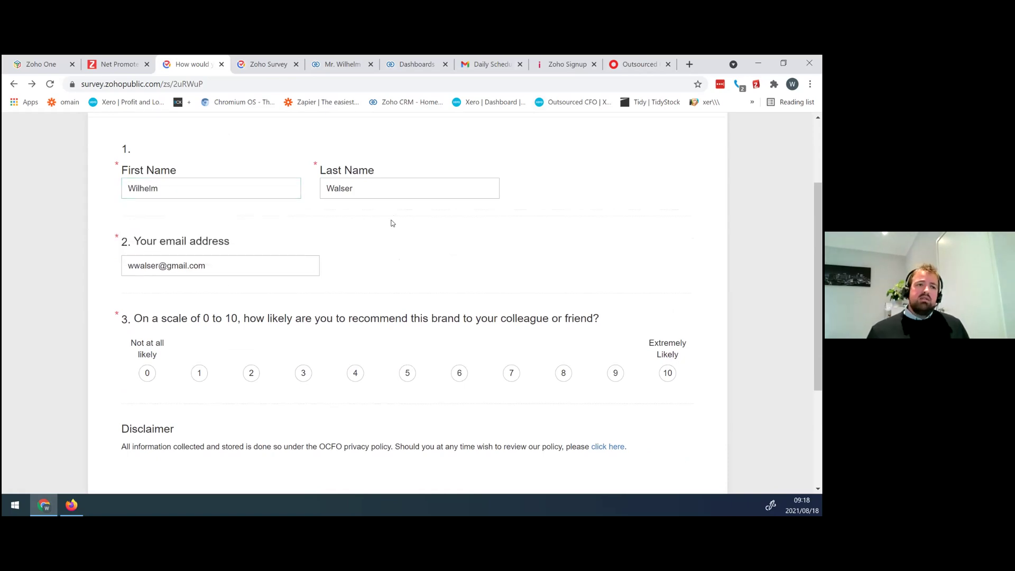
scroll(390, 254, down, 1)
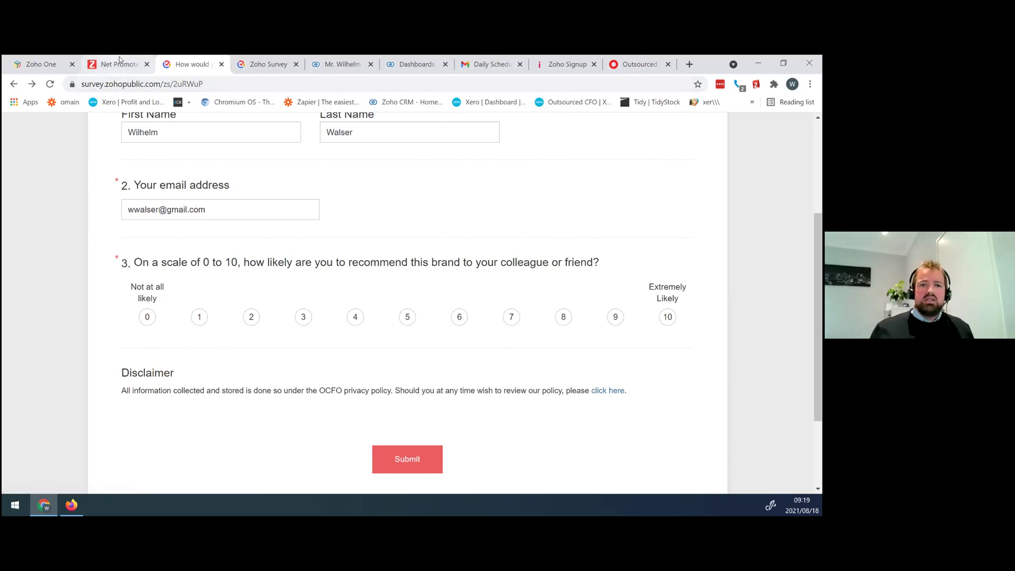
- Open the survey's response reports from its launch page
click(257, 62)
click(416, 348)
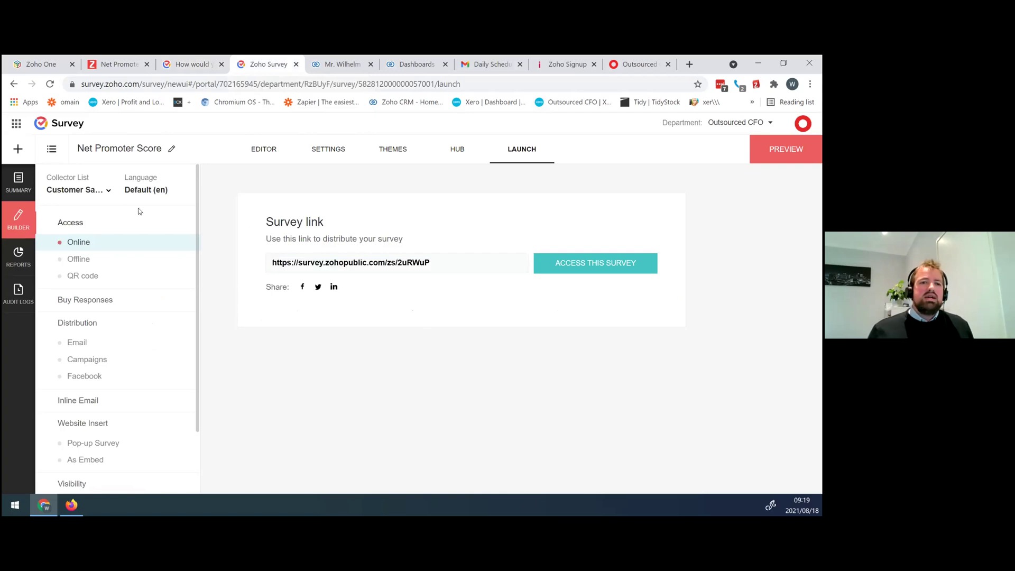
click(18, 257)
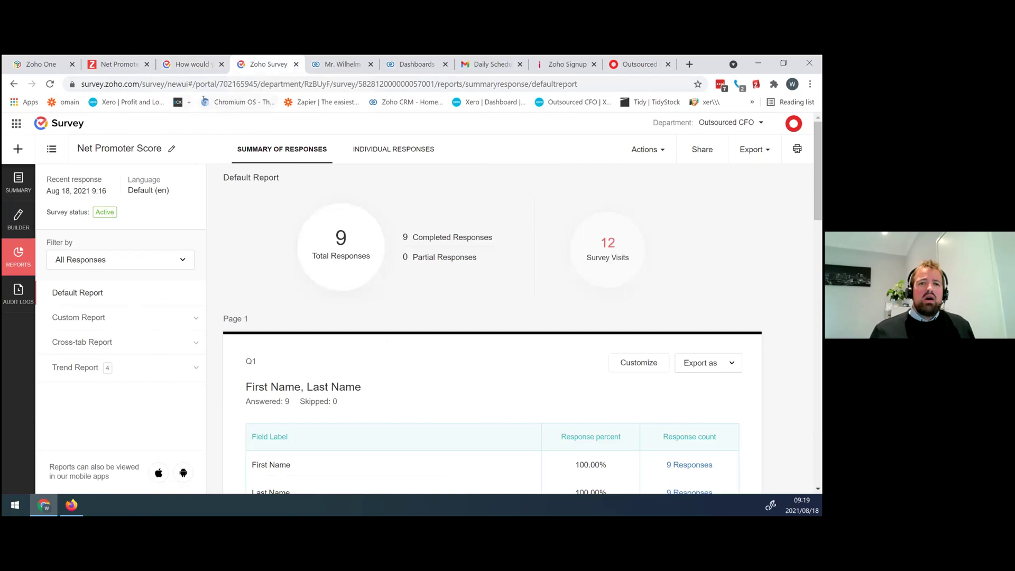
- Launch Zoho Survey from the Zoho One apps list
click(33, 65)
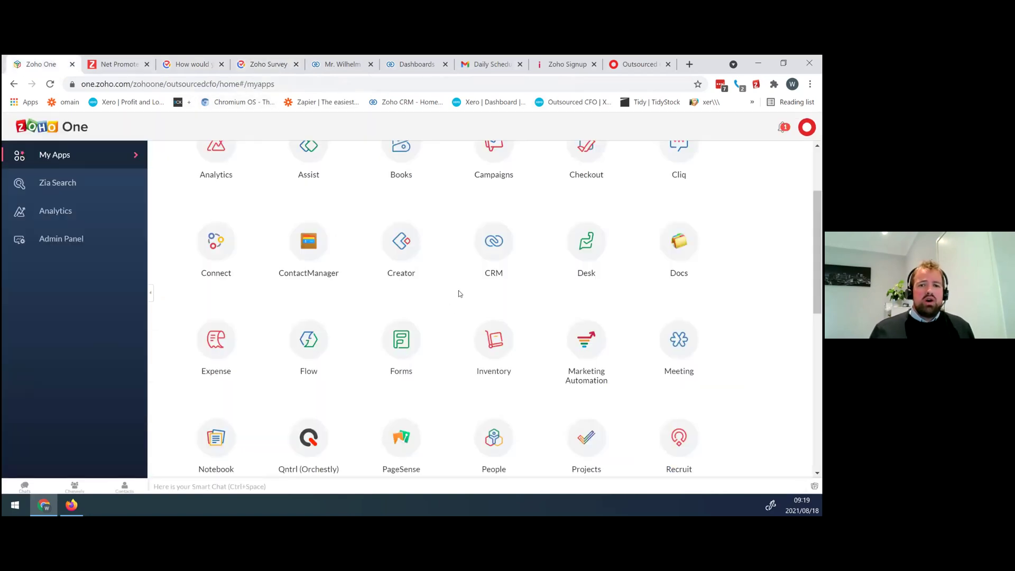
scroll(559, 439, down, 6)
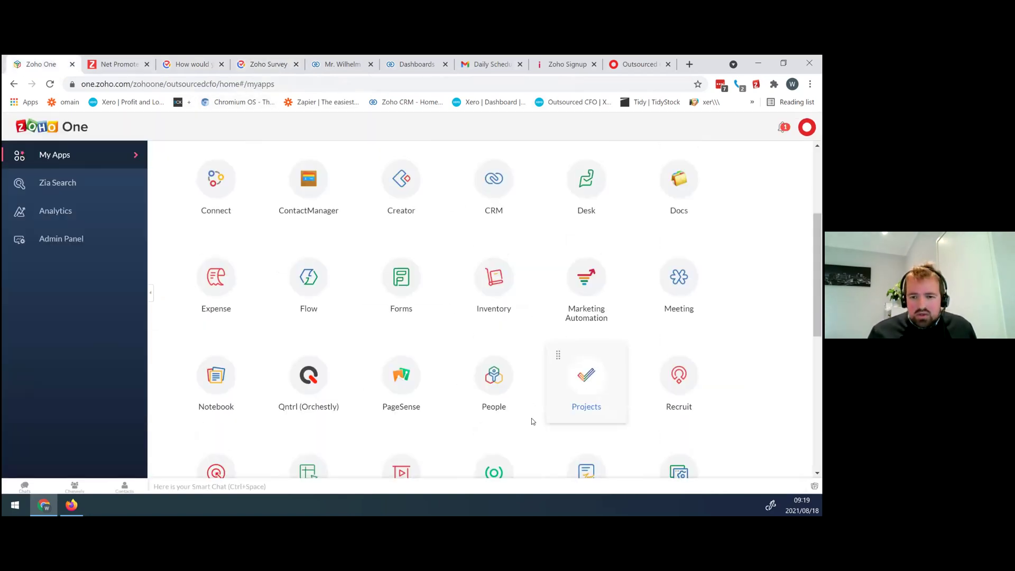
click(494, 299)
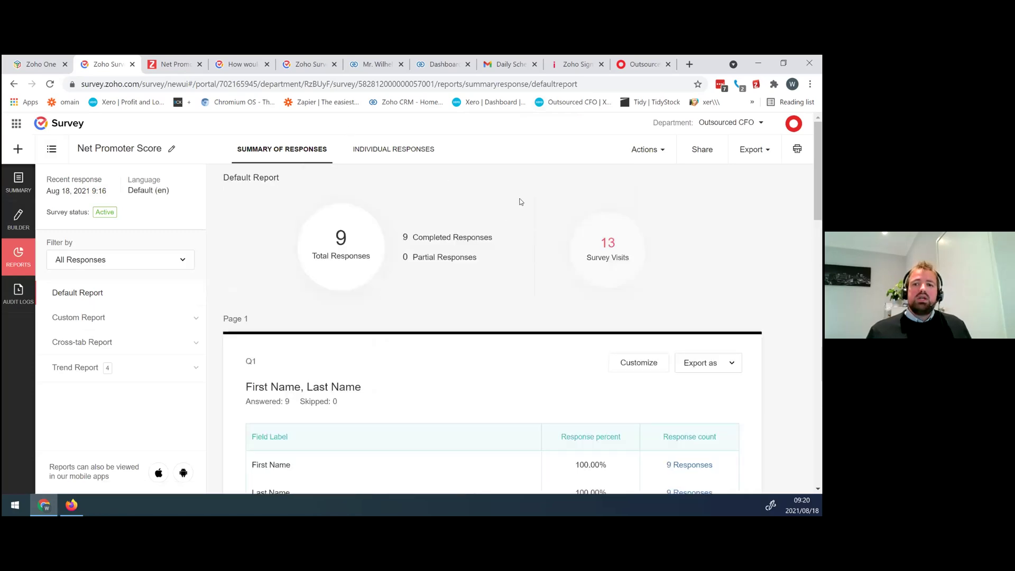
- Scroll through the Default Report, then return to the earlier tab's Net Promoter Score summary
scroll(550, 348, down, 2)
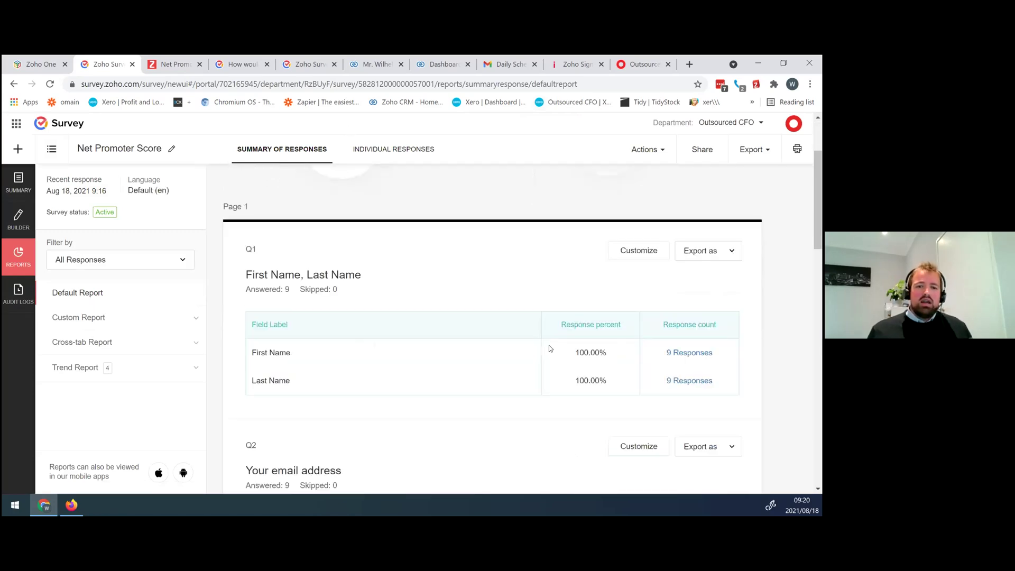
scroll(550, 345, up, 2)
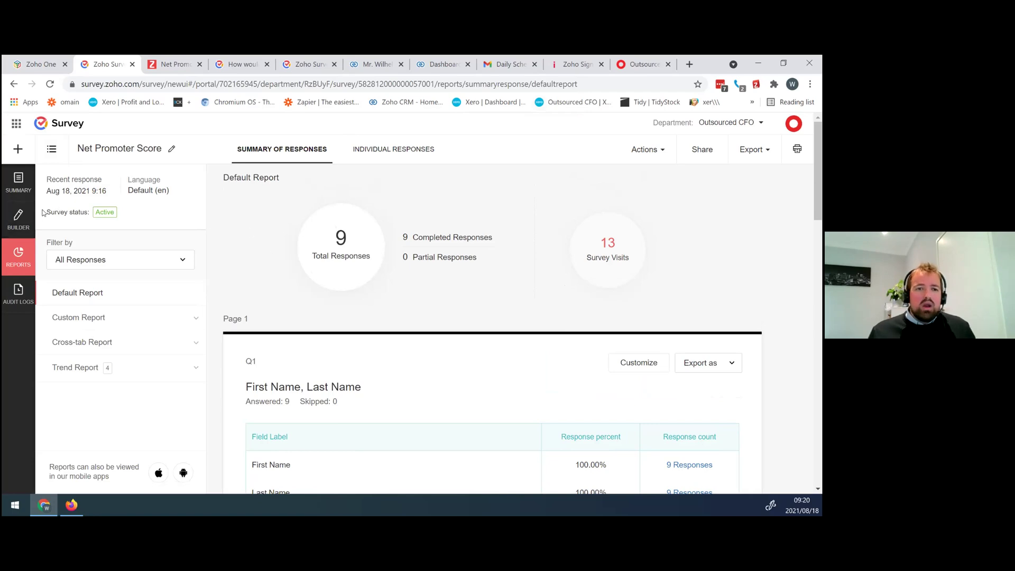
click(295, 61)
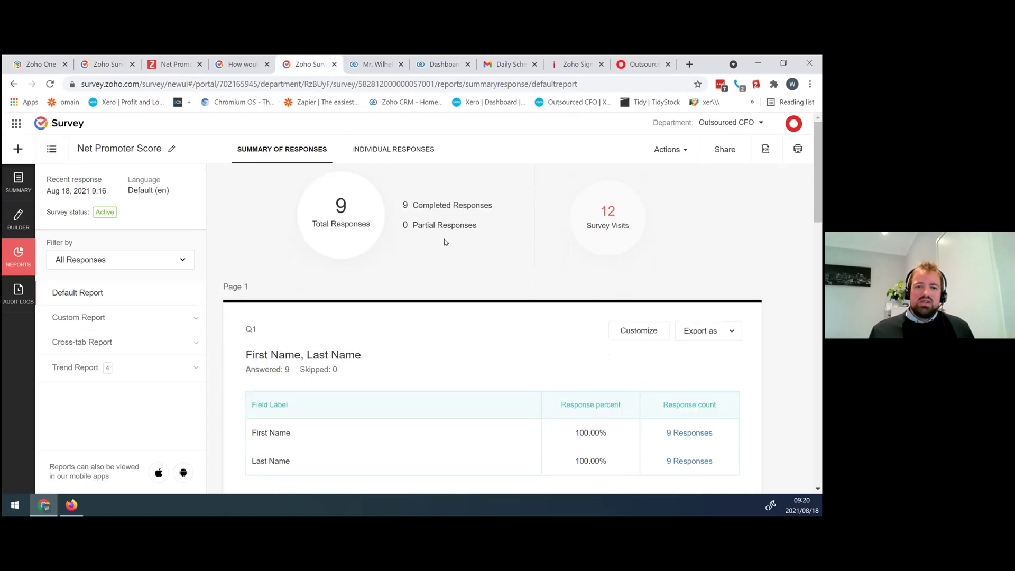
- Open Individual Responses and highlight the respondent's rating of 9
click(421, 231)
scroll(376, 285, down, 2)
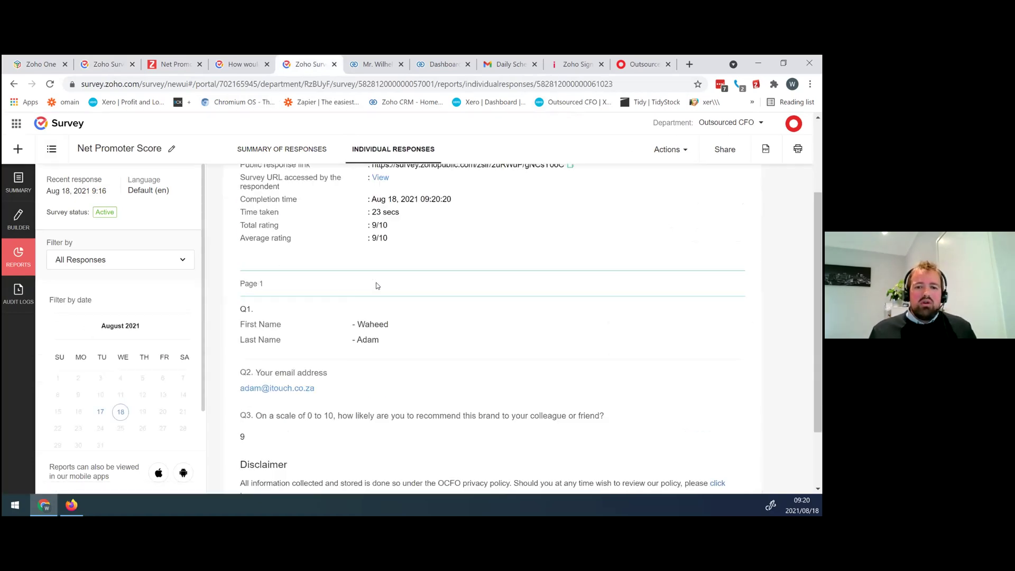
scroll(370, 334, down, 2)
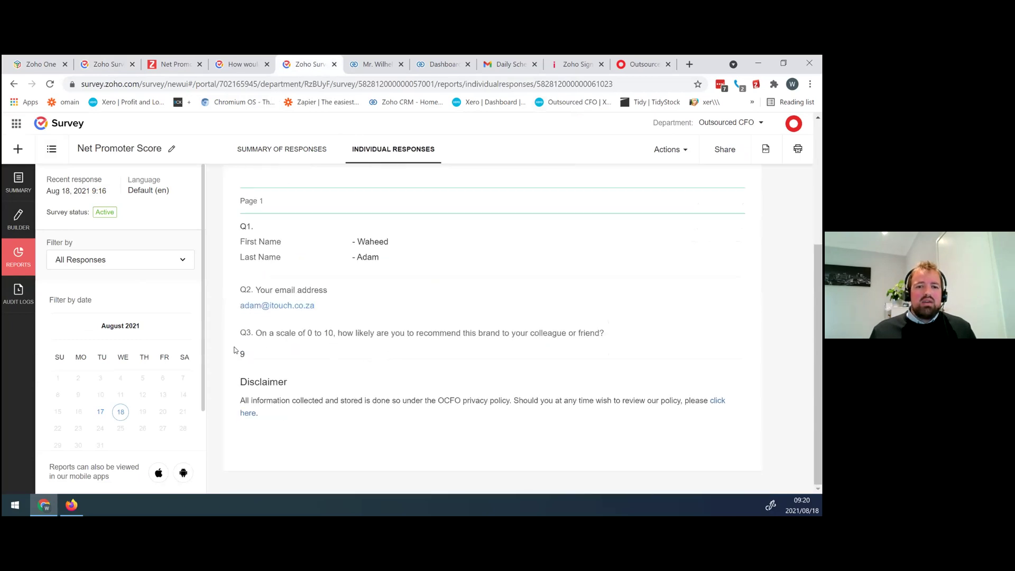
drag(235, 351, 274, 356)
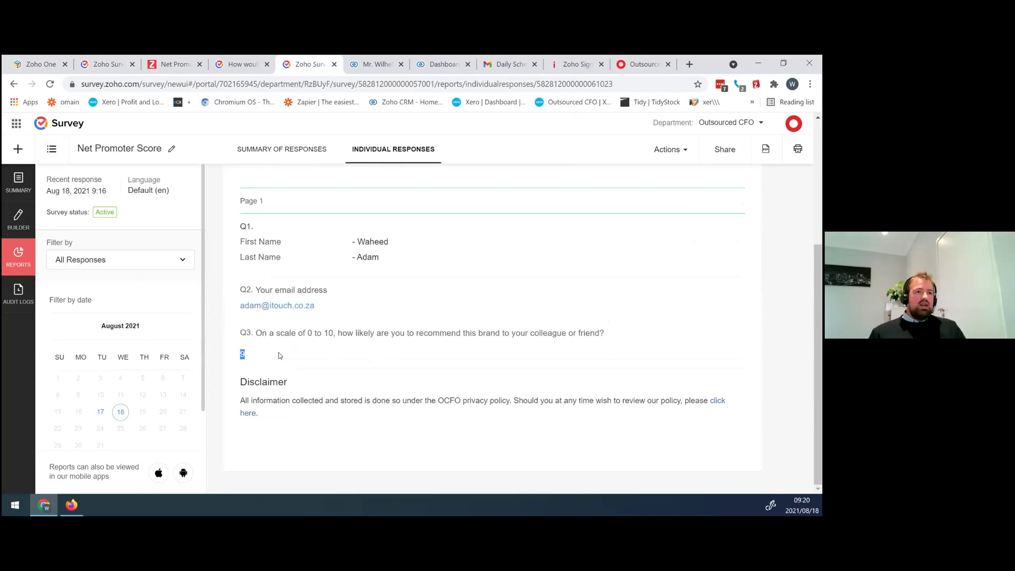
scroll(277, 325, up, 3)
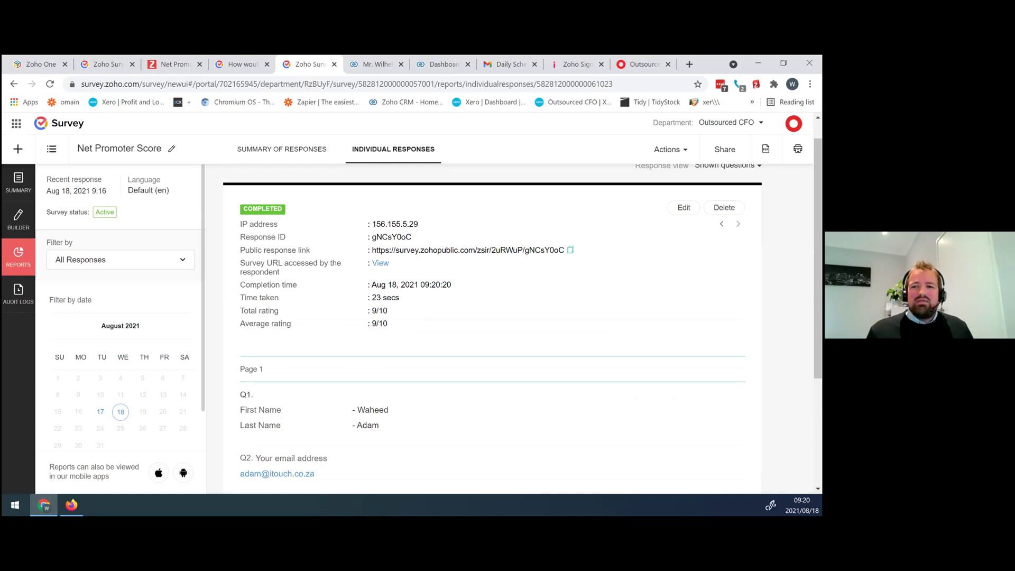
- Step back two responses to the completed one rated 7/10, finished in 22 secs
click(722, 224)
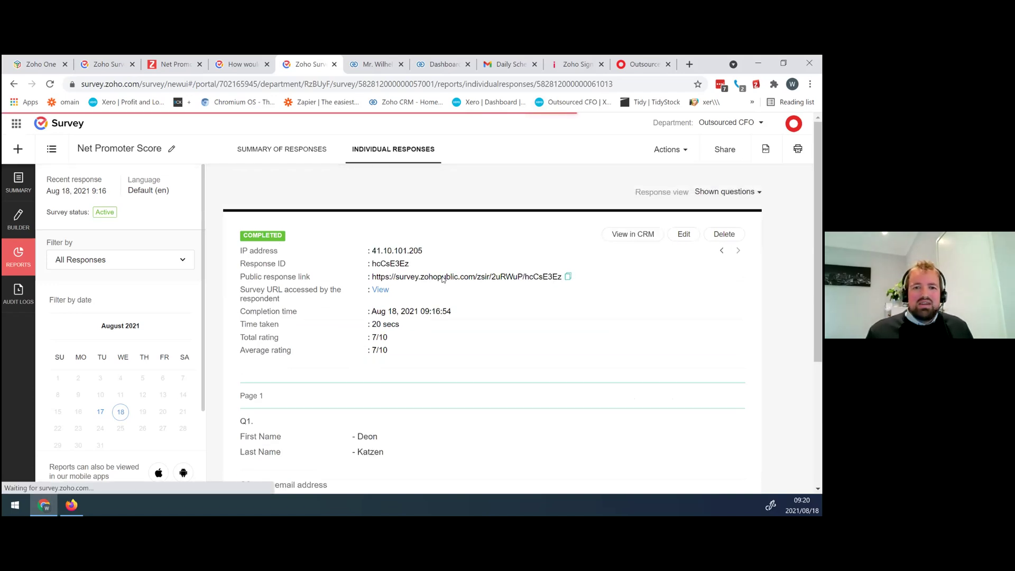
scroll(406, 315, down, 2)
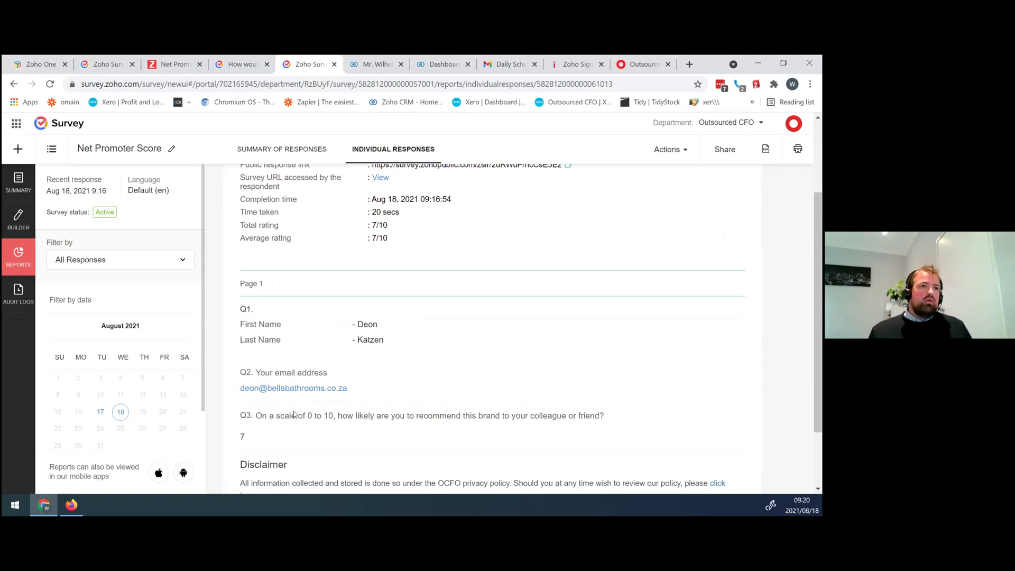
scroll(644, 433, up, 2)
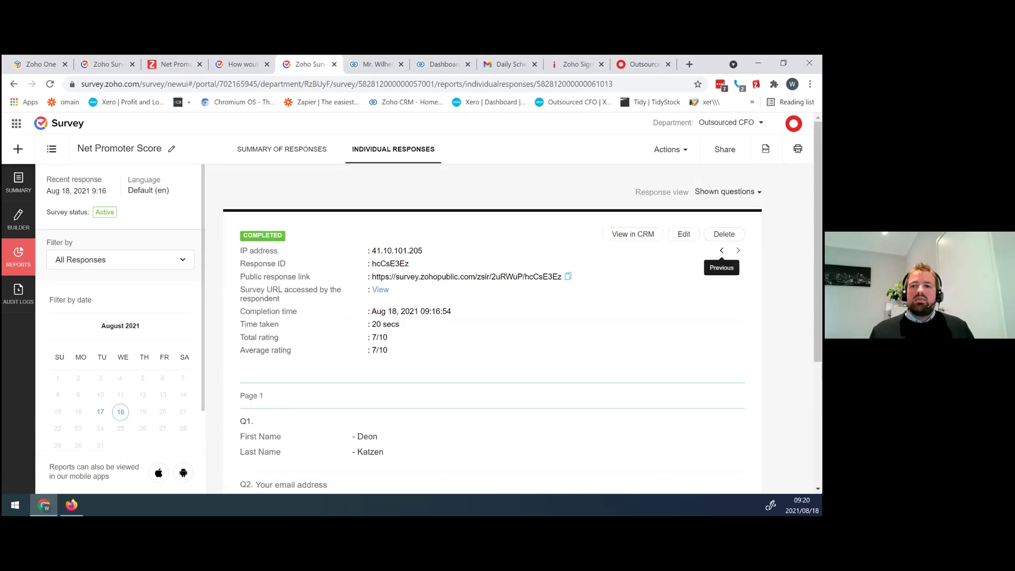
click(722, 250)
scroll(561, 342, down, 2)
scroll(562, 342, down, 1)
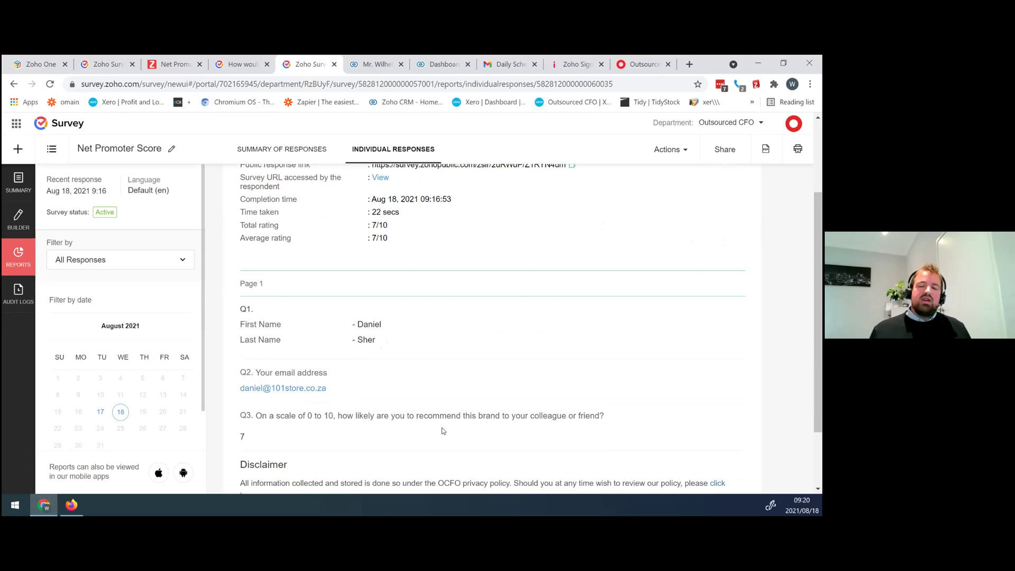
scroll(443, 431, up, 2)
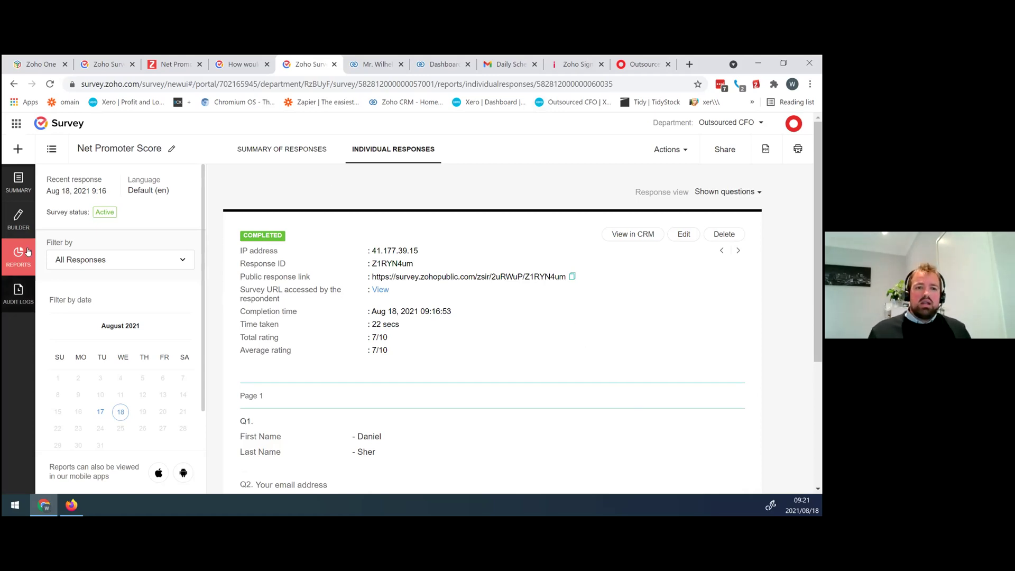
- Open the Net Promoter Score survey's Hub Triggers and point out Trigger Emails
click(18, 218)
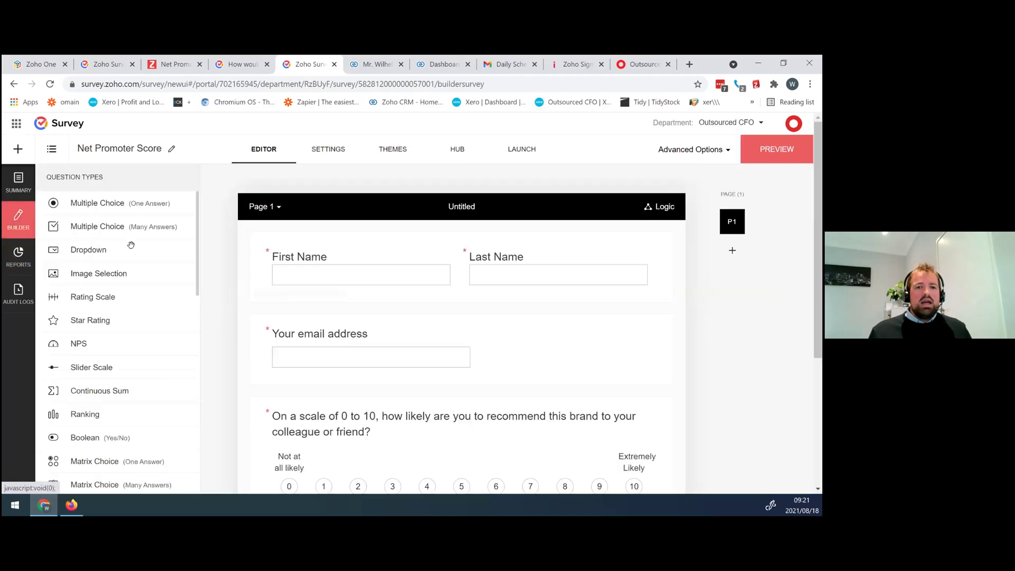
click(453, 150)
click(125, 329)
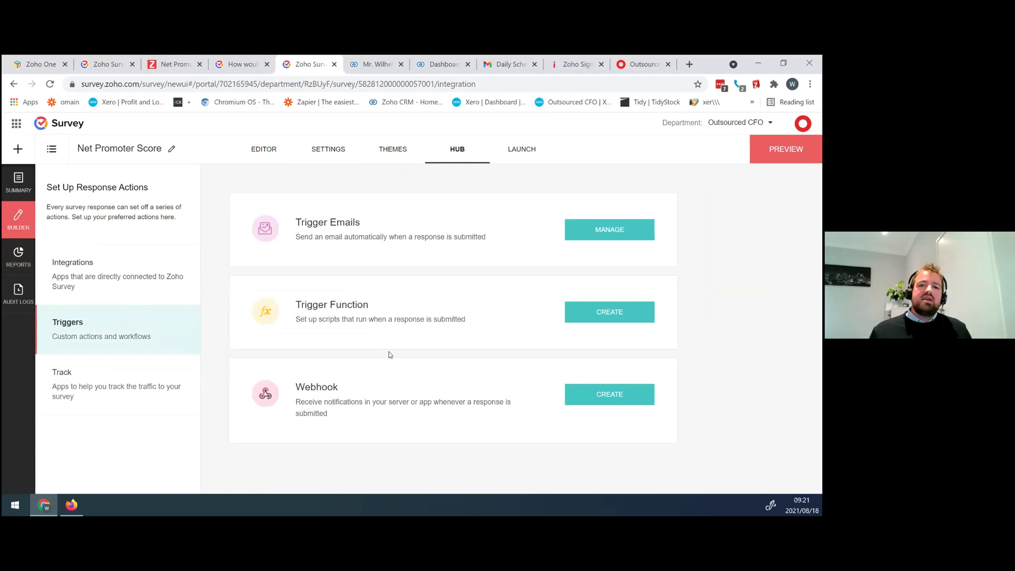
drag(296, 226, 360, 226)
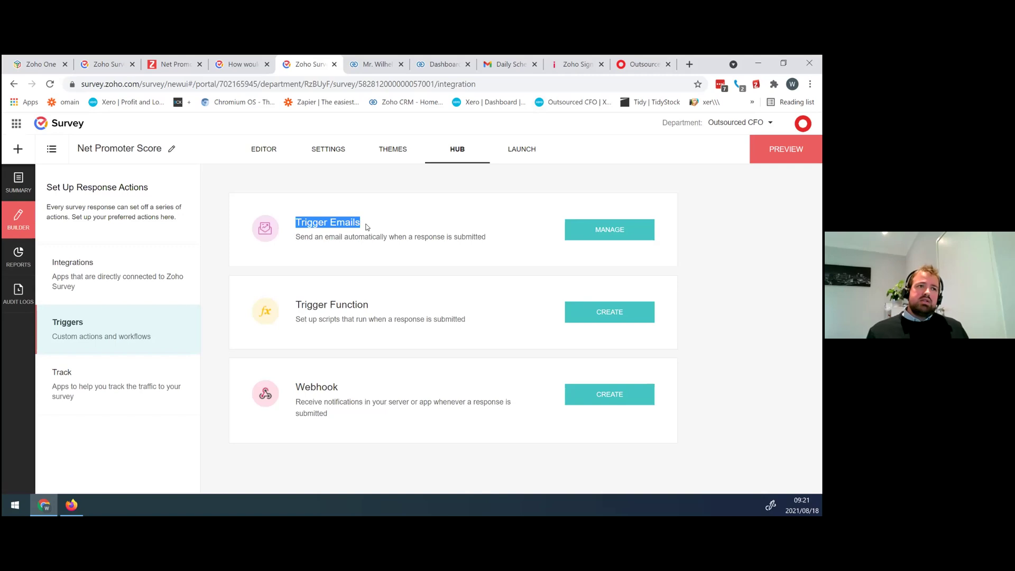
- Show the Active Trigger Emails list with the Google Review request and completion thank-you emails
click(622, 232)
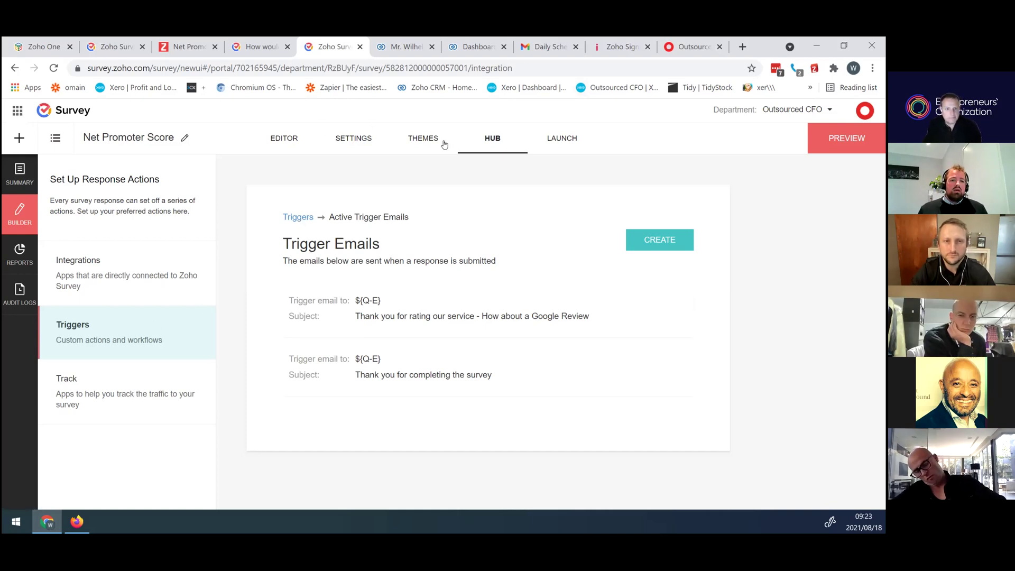
click(475, 139)
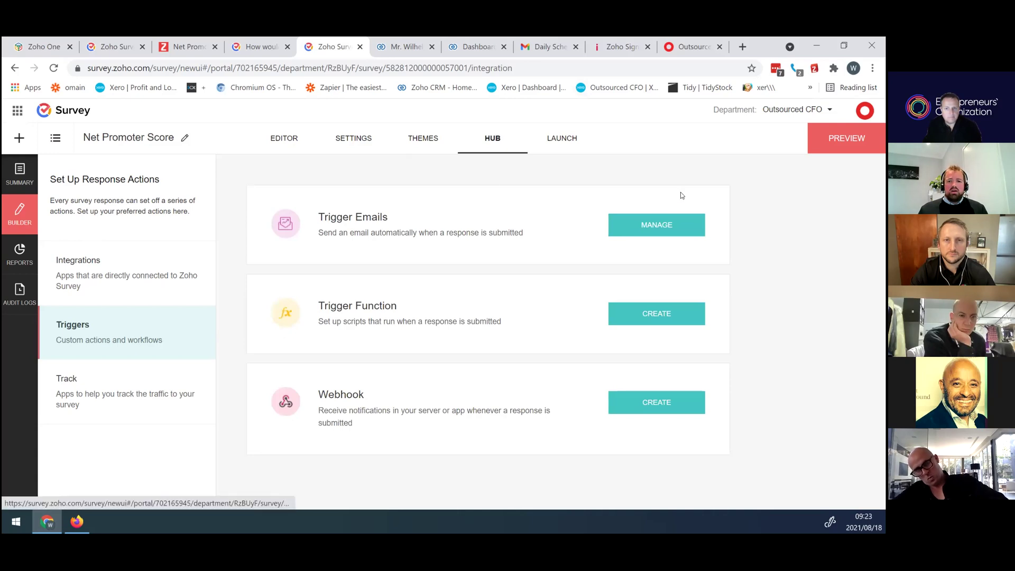
drag(324, 218, 644, 236)
click(672, 220)
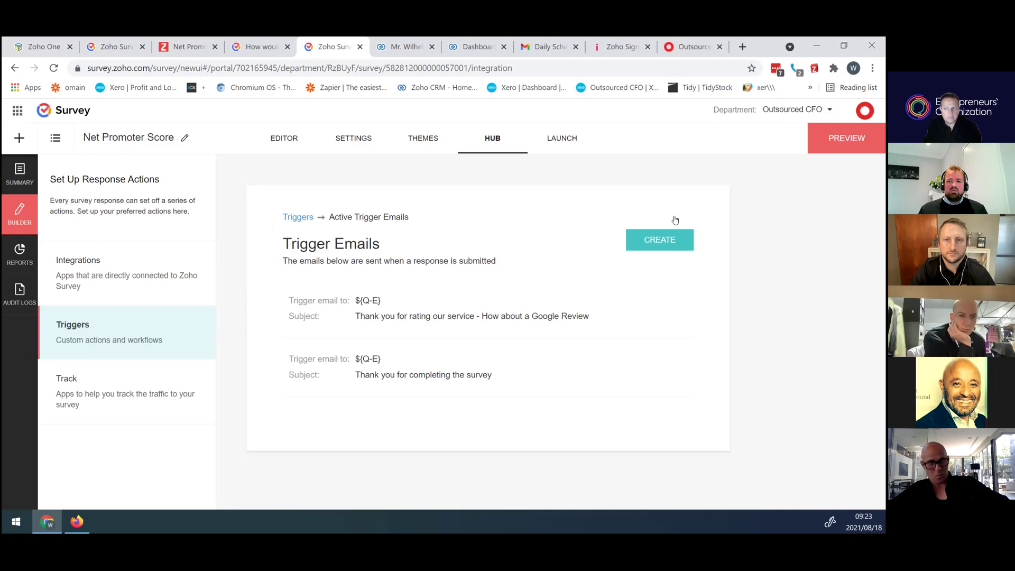
- Start a new trigger email conditioned on the recommendation score being greater than 8
click(648, 245)
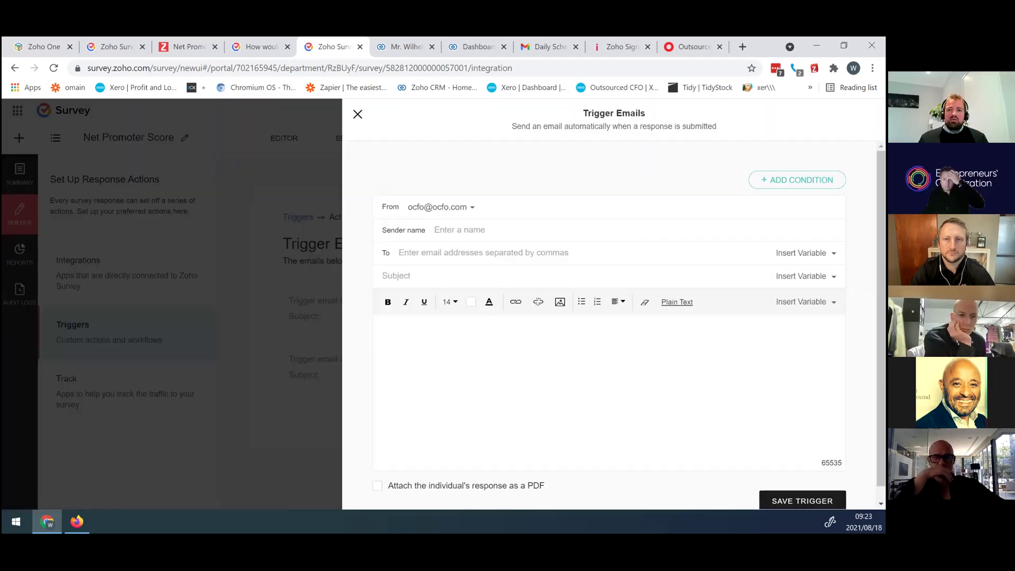
click(797, 180)
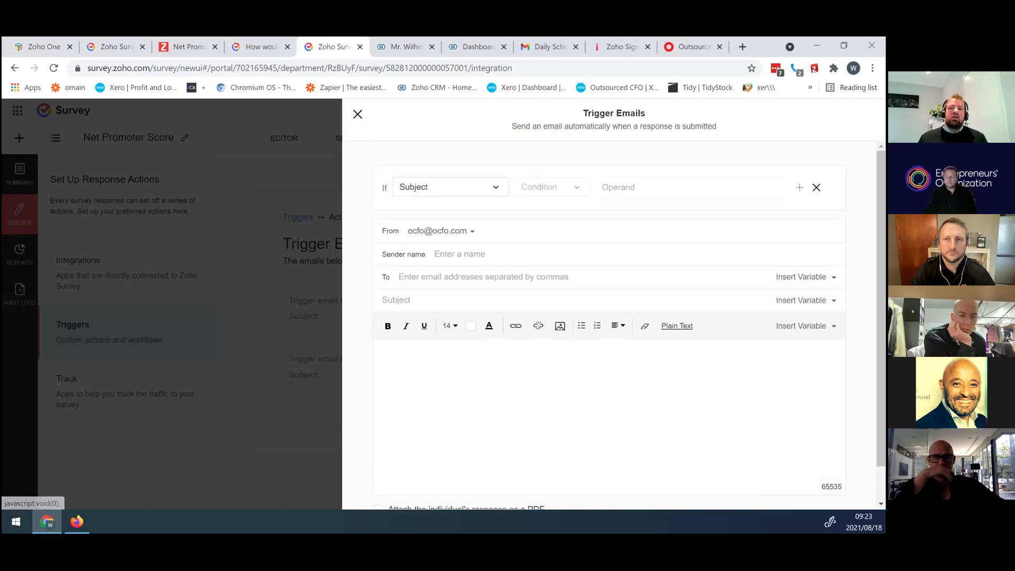
click(438, 189)
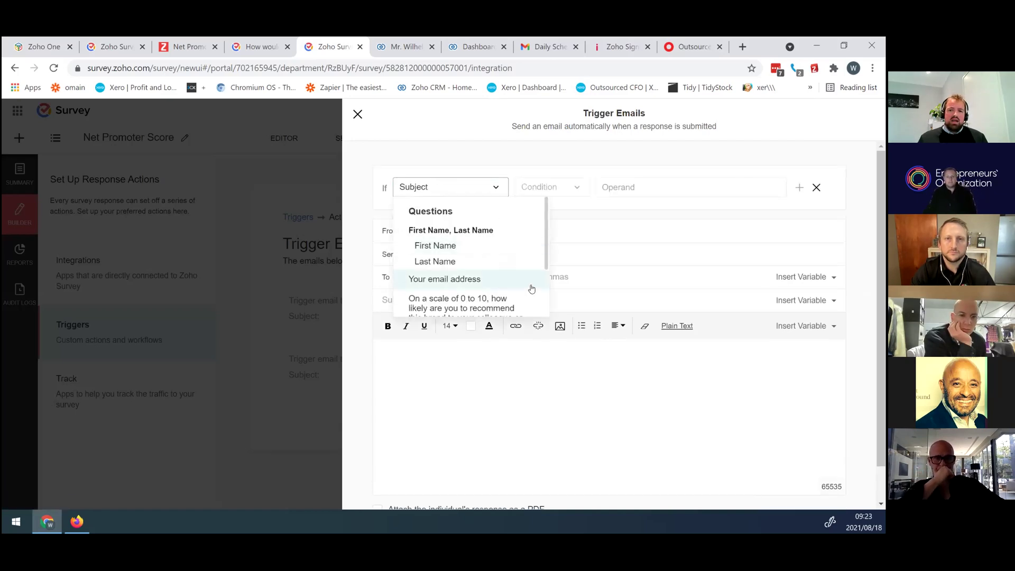
scroll(431, 286, down, 1)
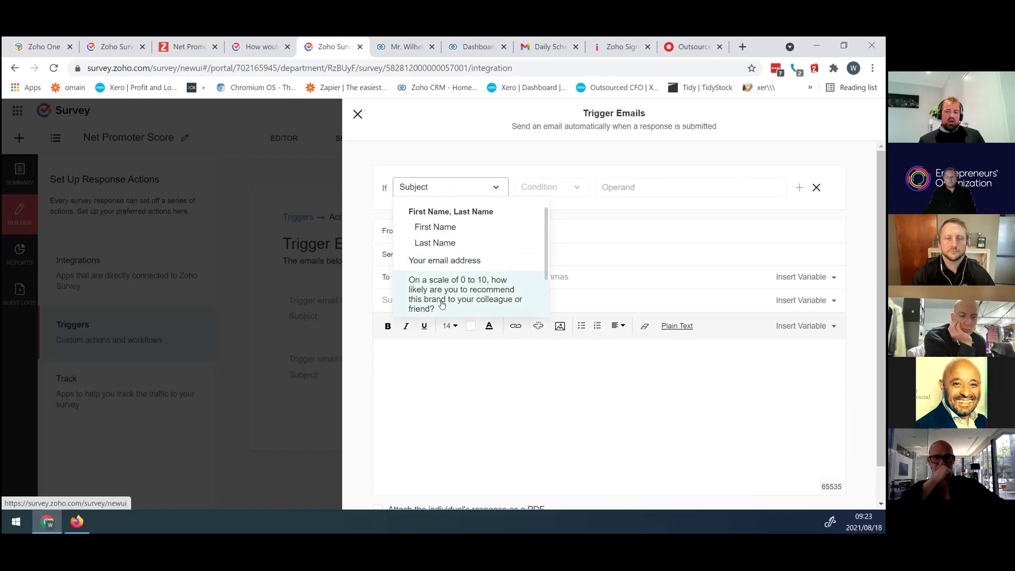
click(442, 305)
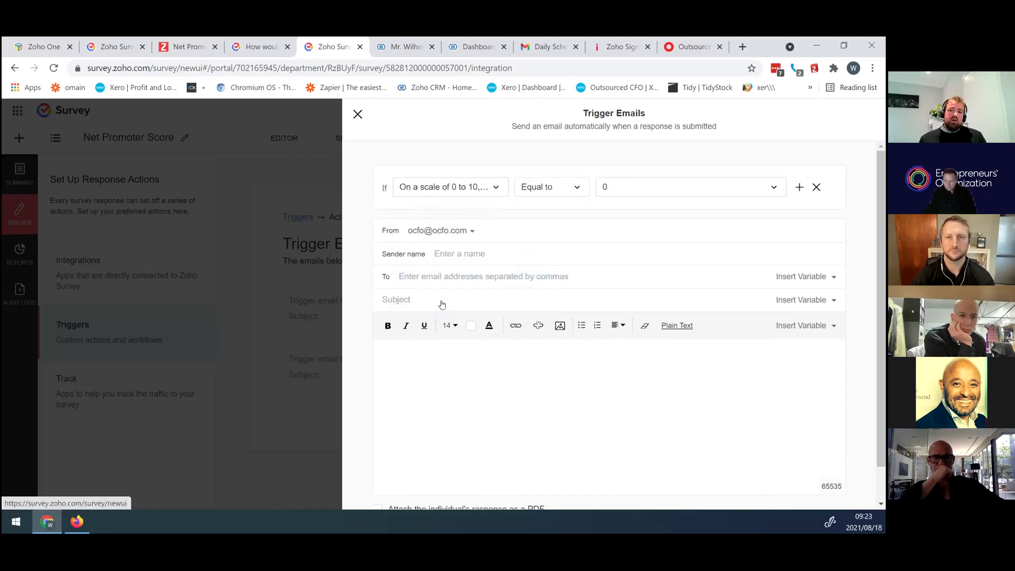
click(555, 188)
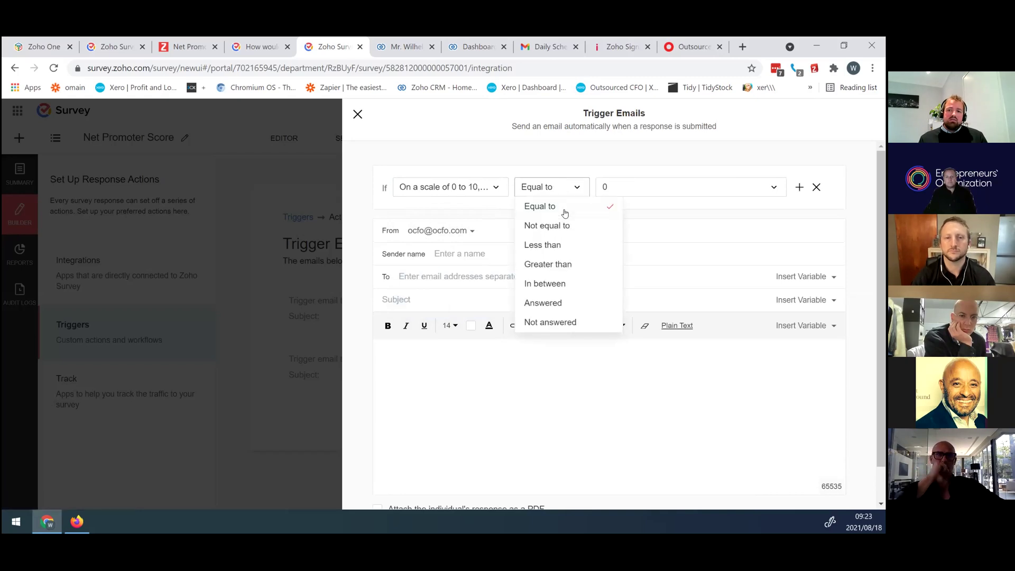
click(565, 264)
click(633, 193)
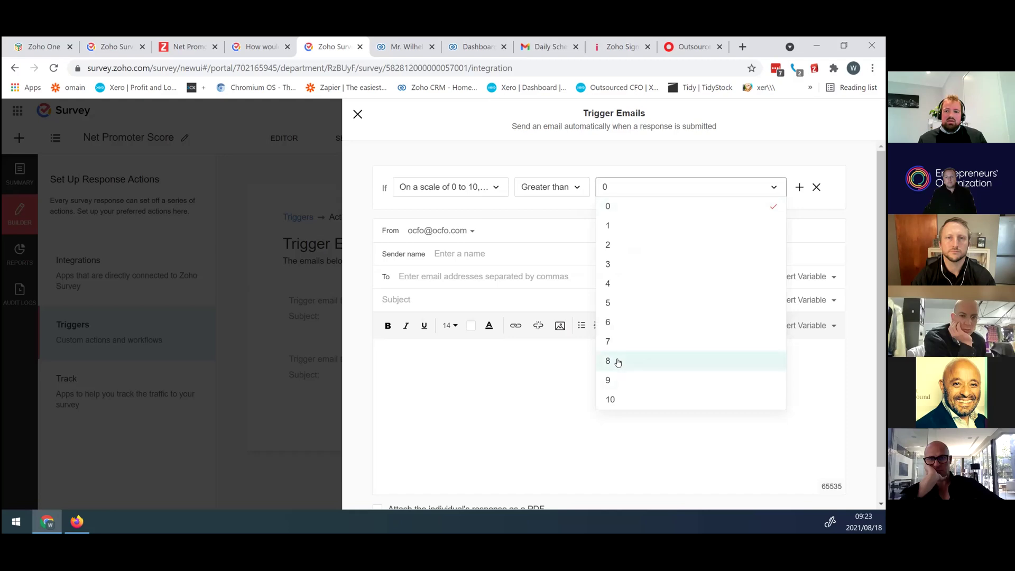
click(618, 361)
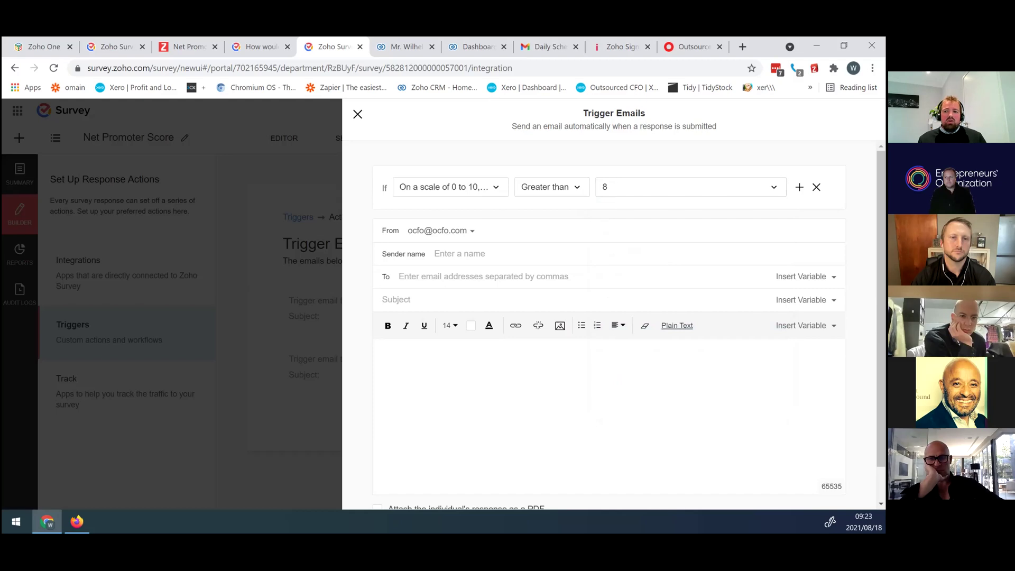
- Review the answer fields available for the email's recipient and subject
click(804, 277)
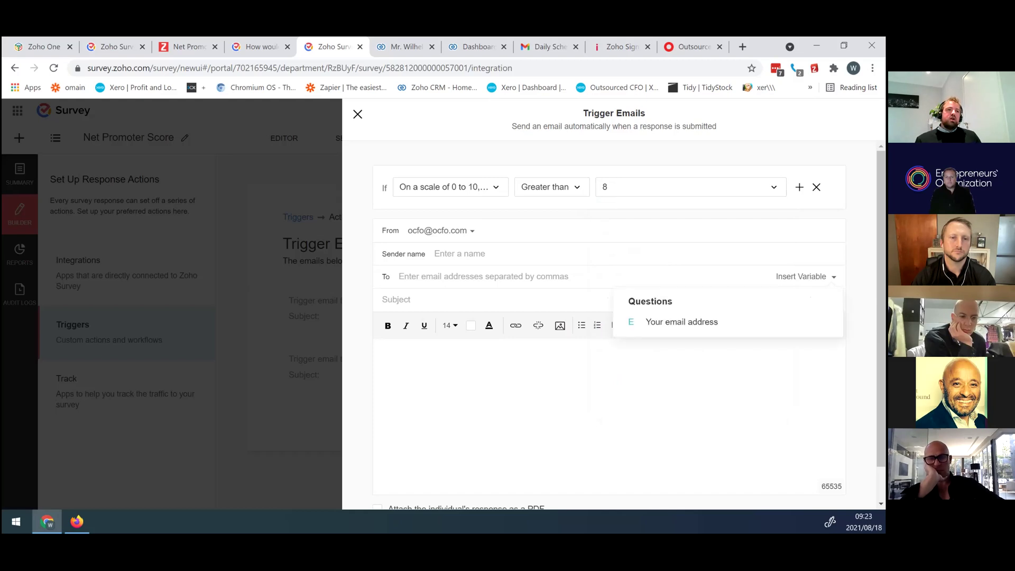
click(580, 439)
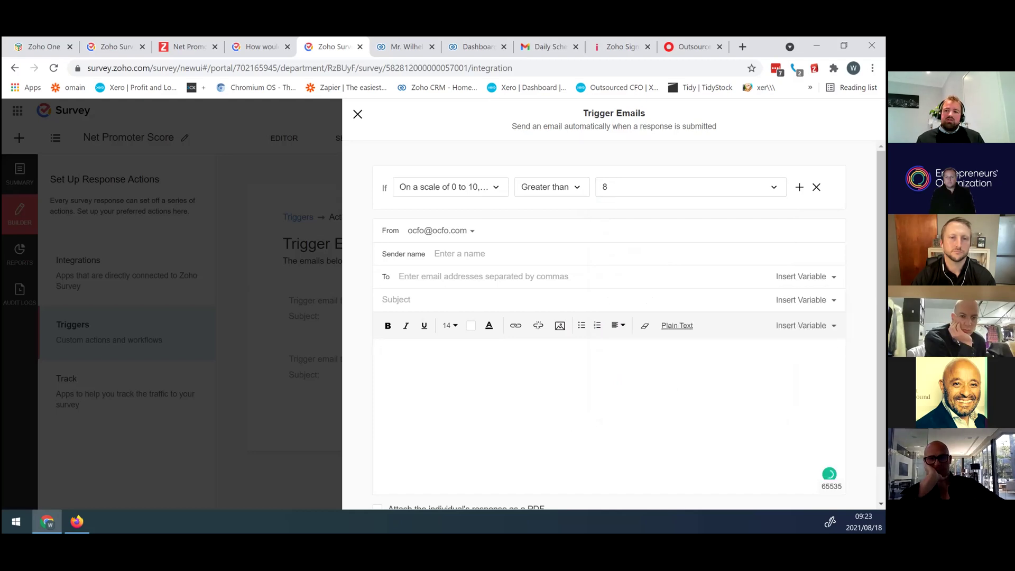
click(804, 299)
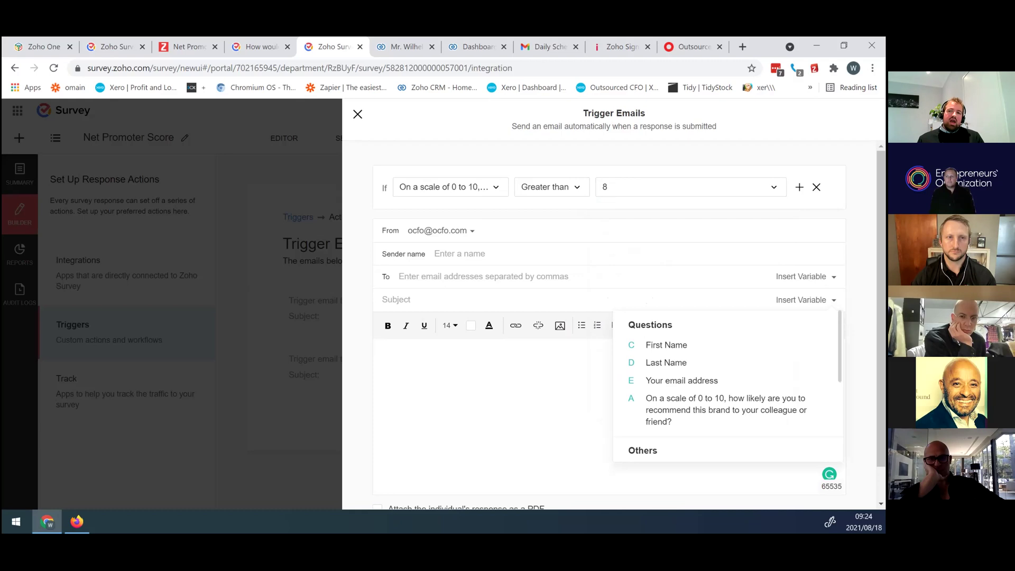
- Change the condition to recommendation score less than 9
click(721, 190)
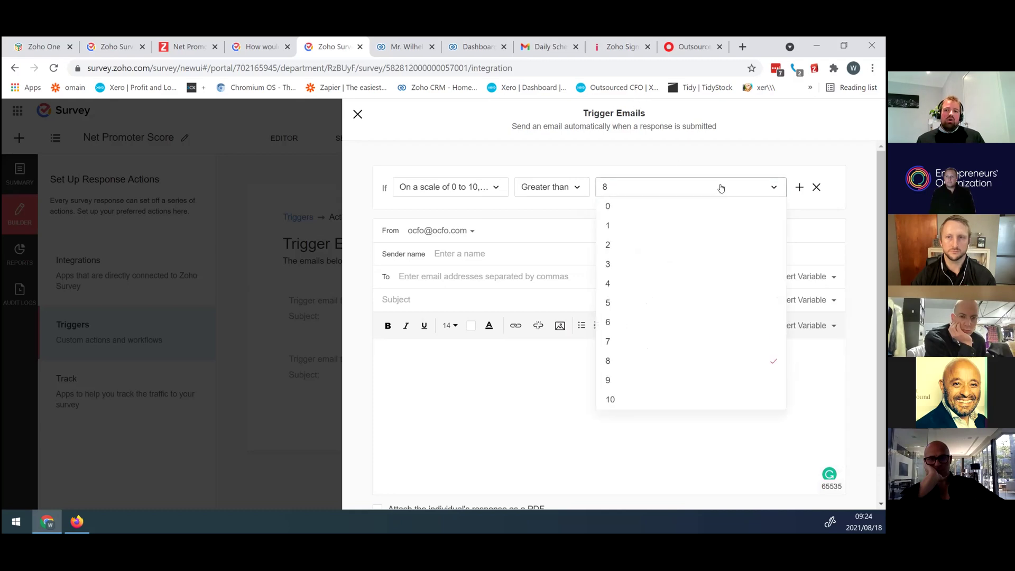
click(617, 378)
click(564, 186)
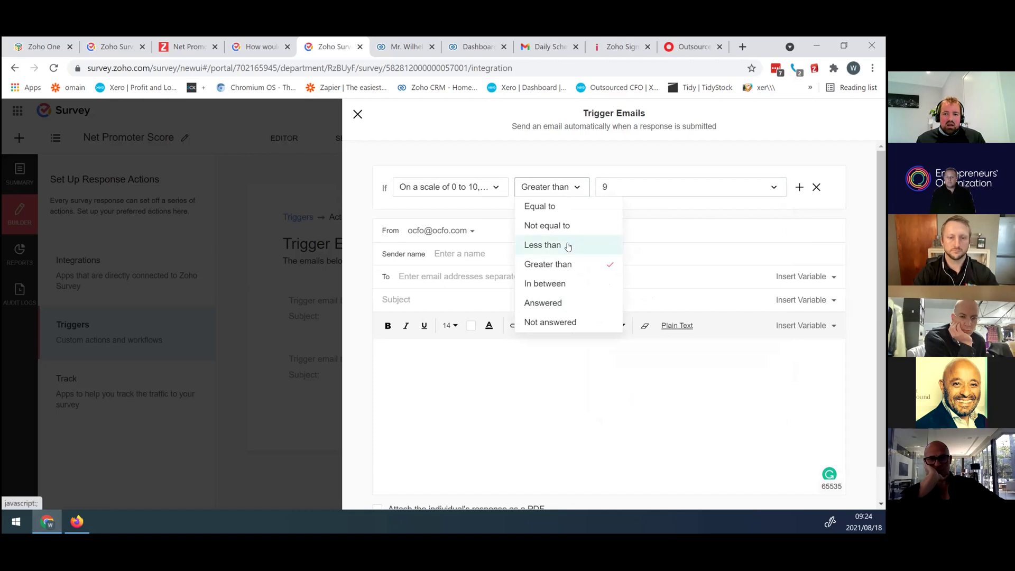
click(568, 246)
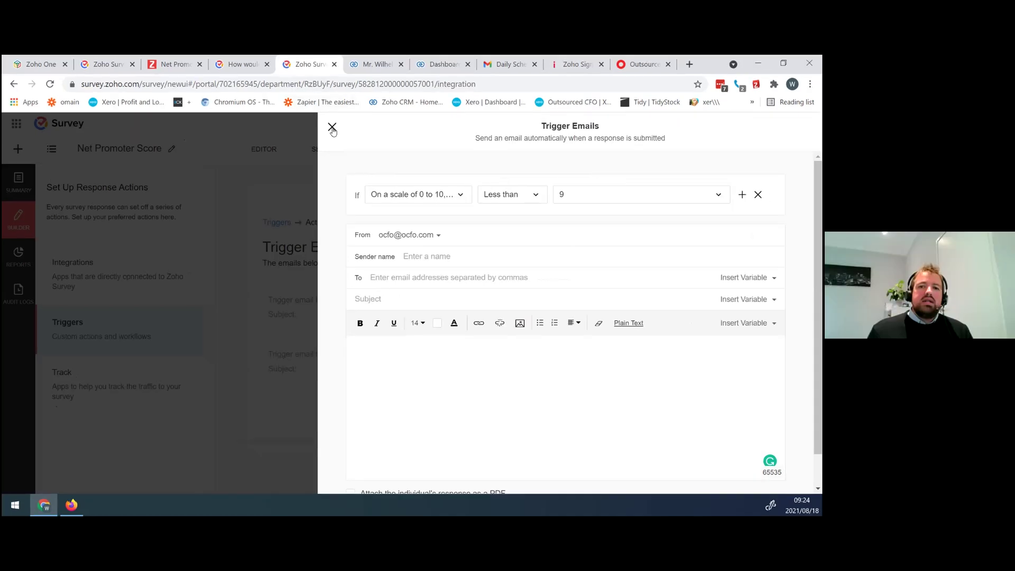
- Close the trigger email editor using the X at its top left
click(358, 115)
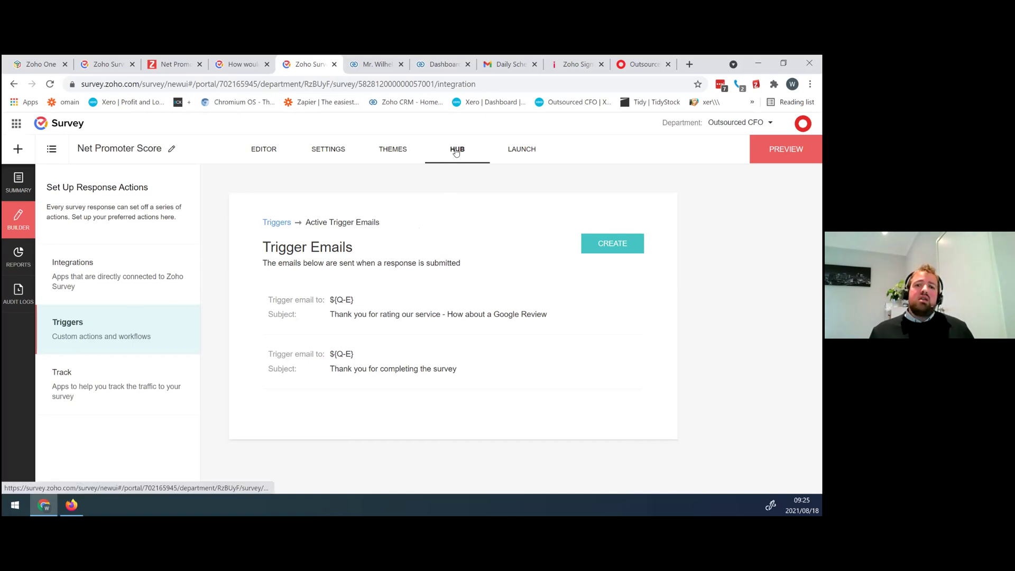
- Open the Zoho CRM integration under Integrations and review its Contacts field mapping, including NPS
click(278, 223)
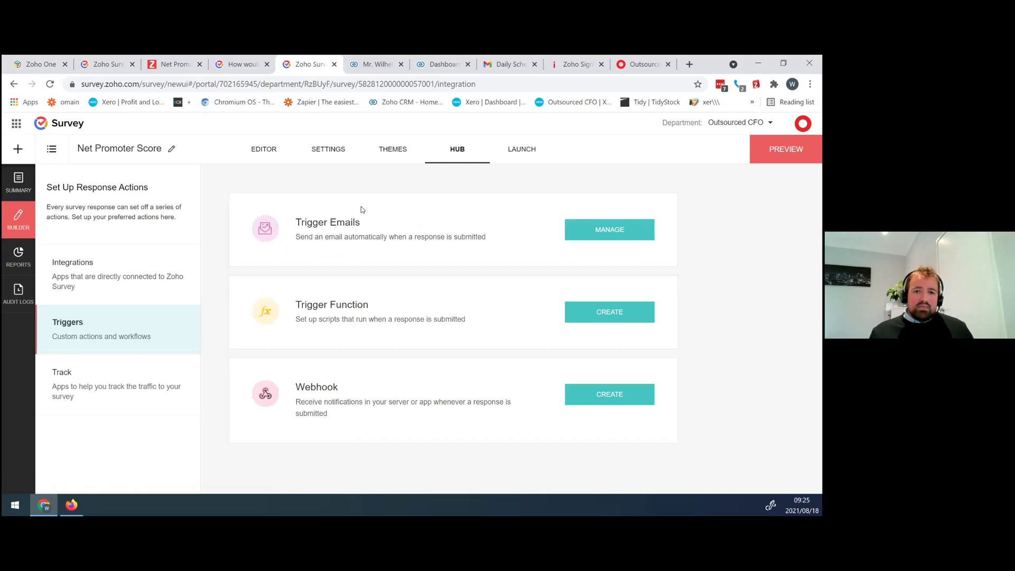
click(103, 274)
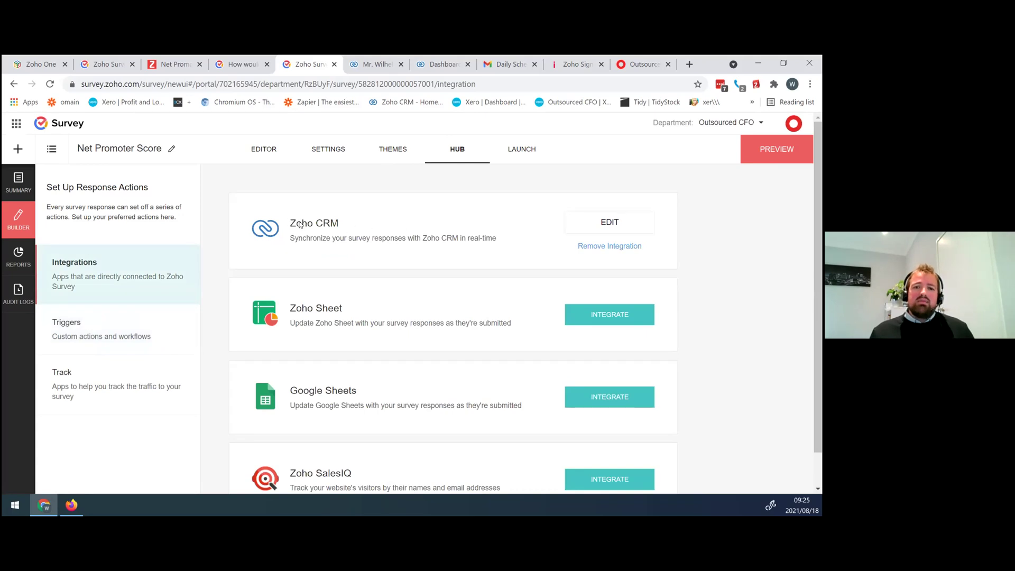
drag(297, 224, 346, 231)
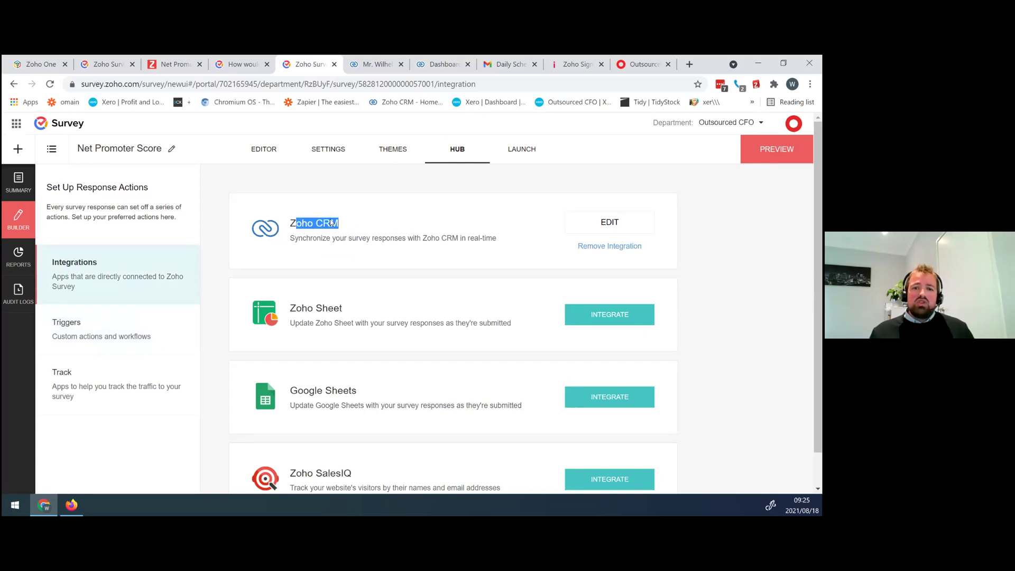
click(614, 231)
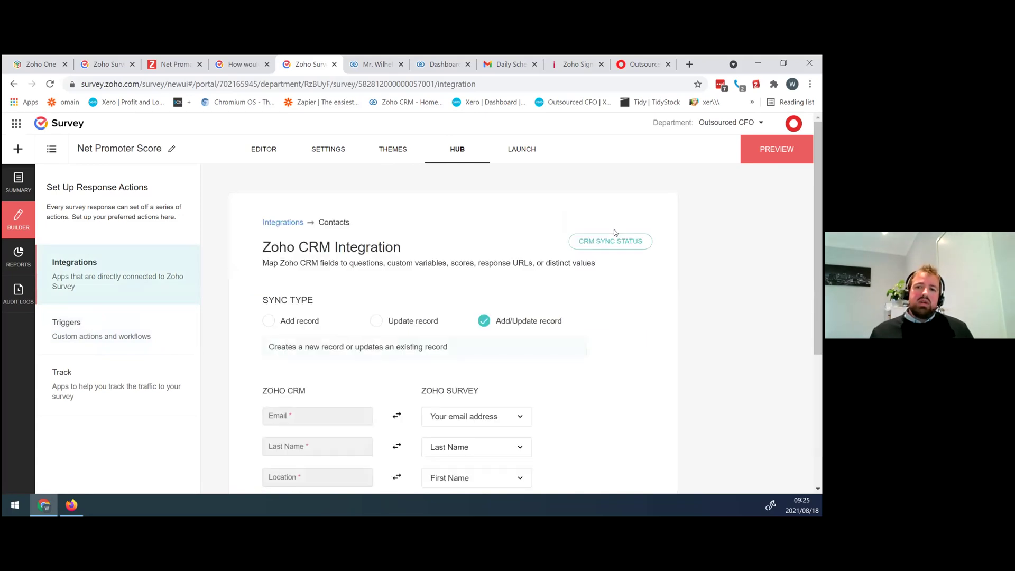
scroll(480, 325, down, 1)
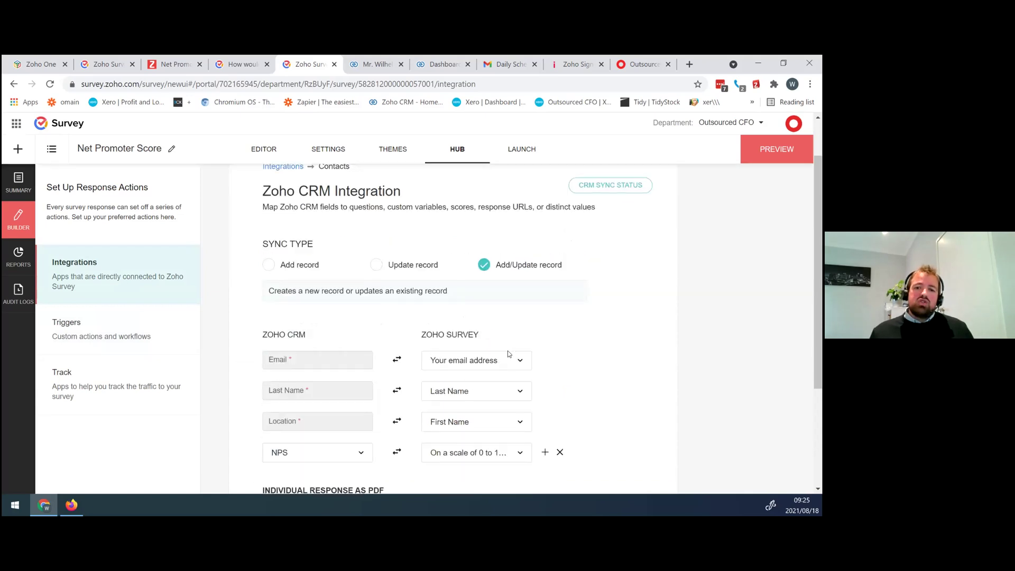
scroll(408, 345, down, 1)
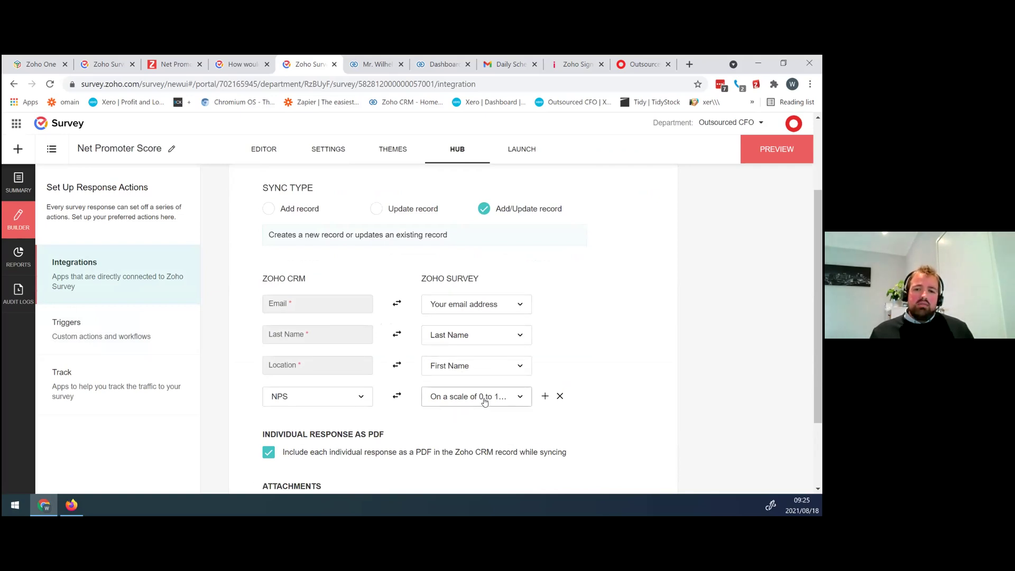
scroll(476, 410, up, 3)
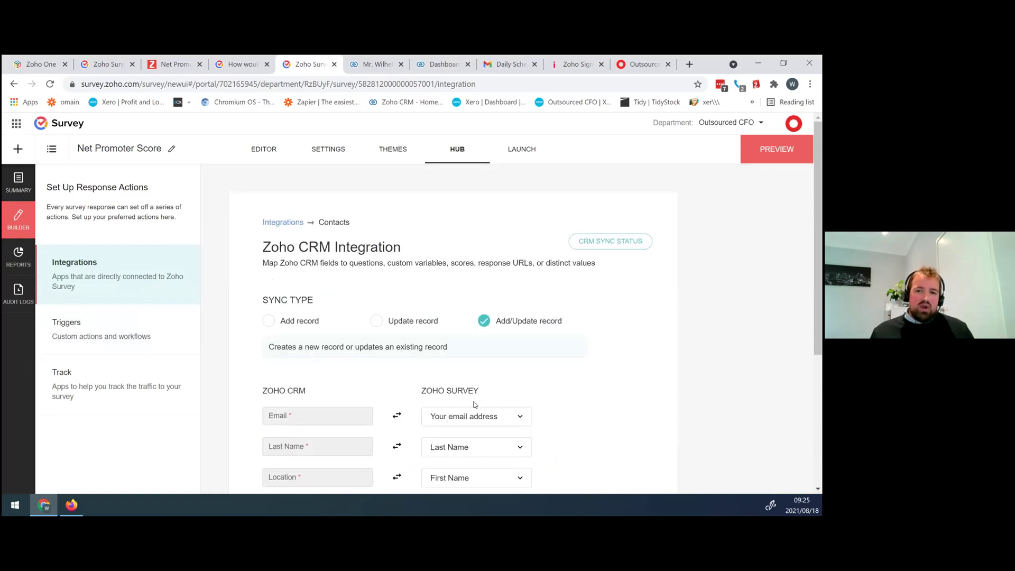
- Switch to the contact record in Zoho CRM and scroll to its NPS field showing 9
click(379, 64)
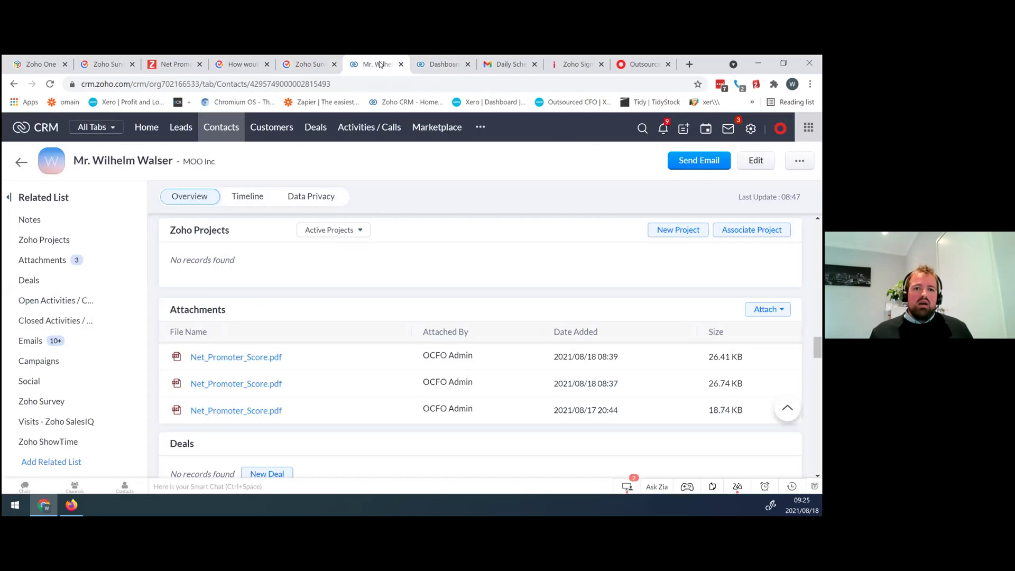
scroll(425, 243, up, 10)
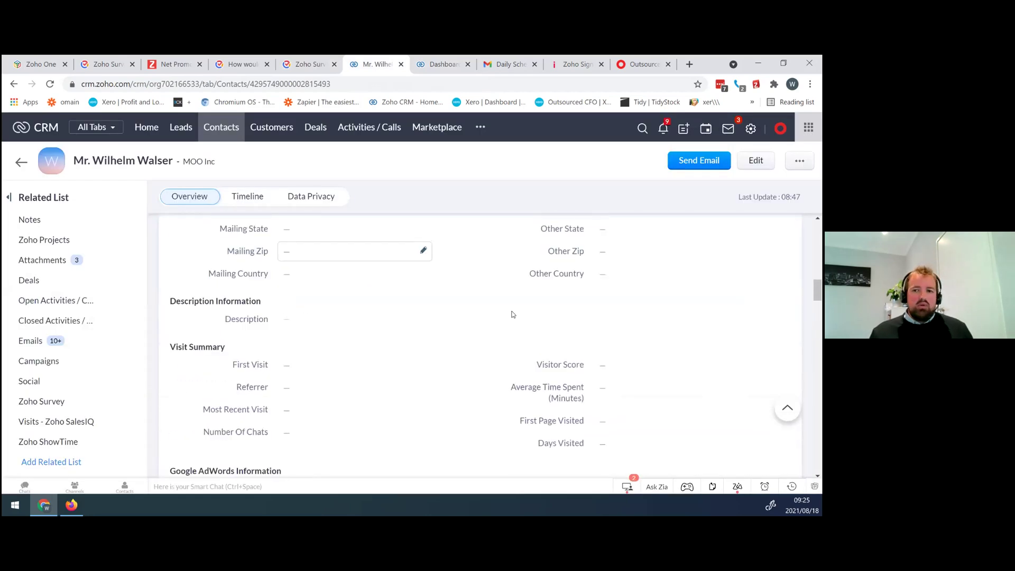
scroll(513, 314, up, 5)
scroll(476, 344, up, 5)
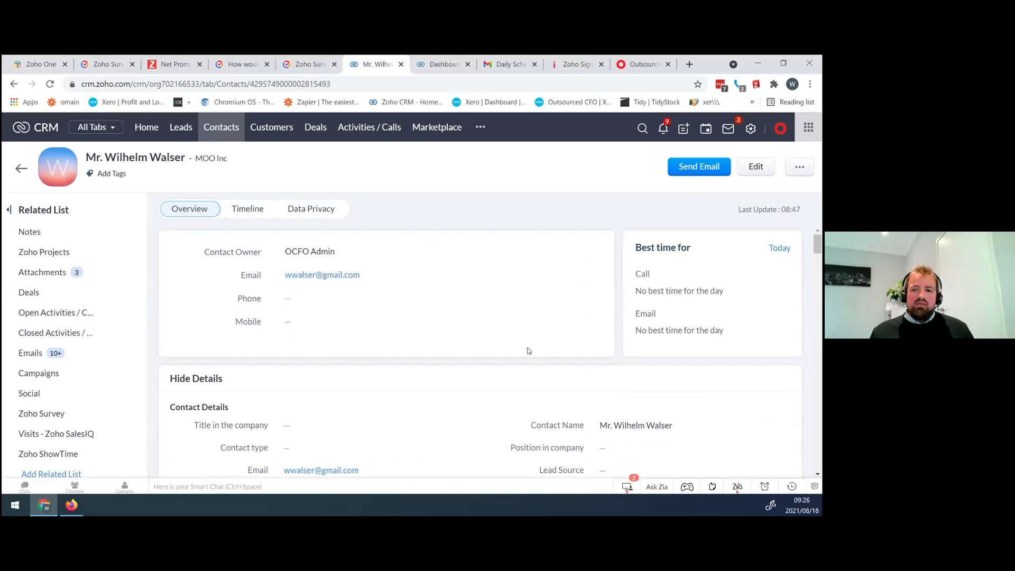
scroll(527, 352, down, 5)
scroll(527, 355, down, 2)
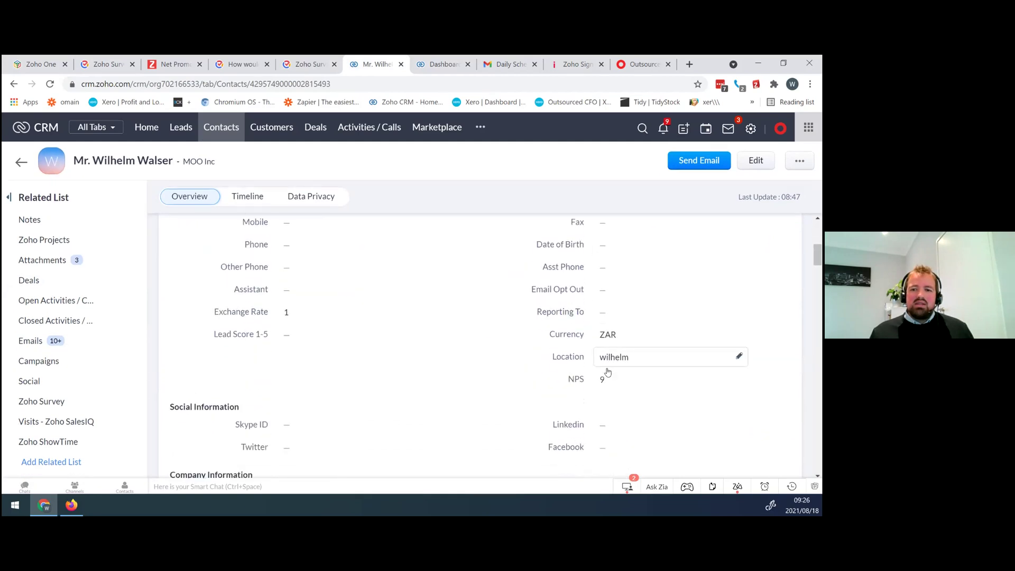
drag(570, 379, 589, 380)
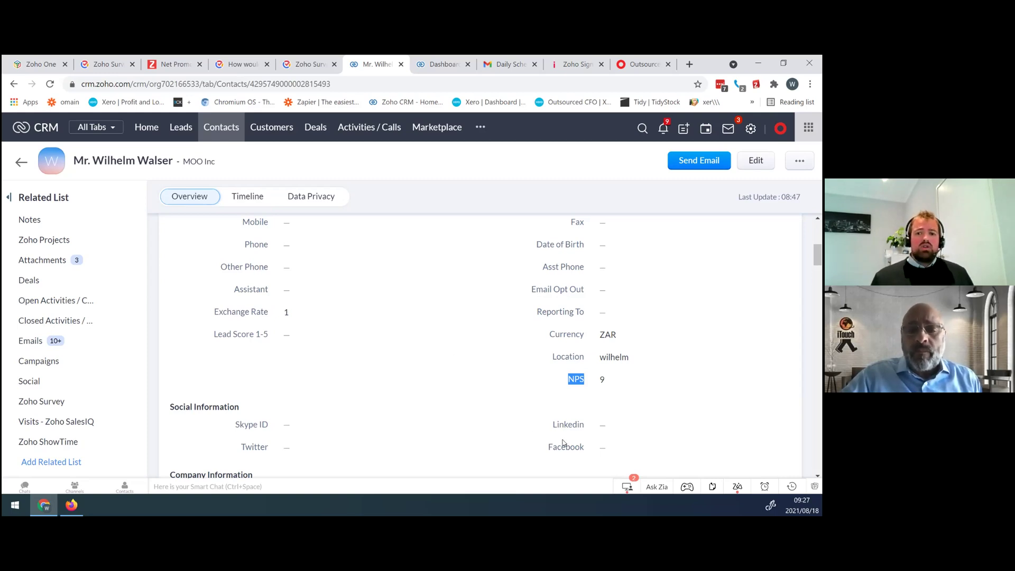
- Scroll down to the Attachments list showing three Net_Promoter_Score.pdf files
scroll(524, 328, down, 2)
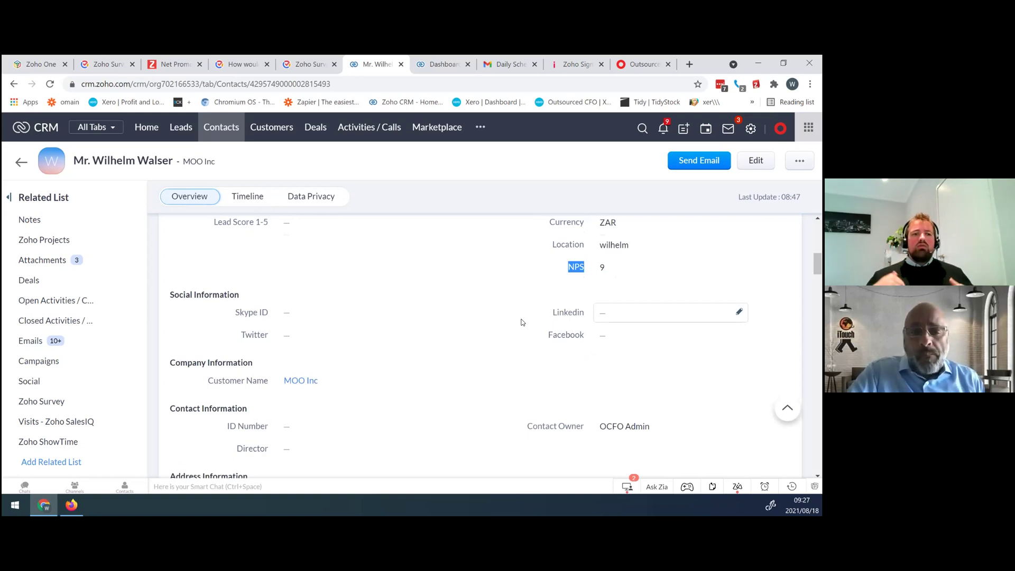
scroll(433, 331, down, 12)
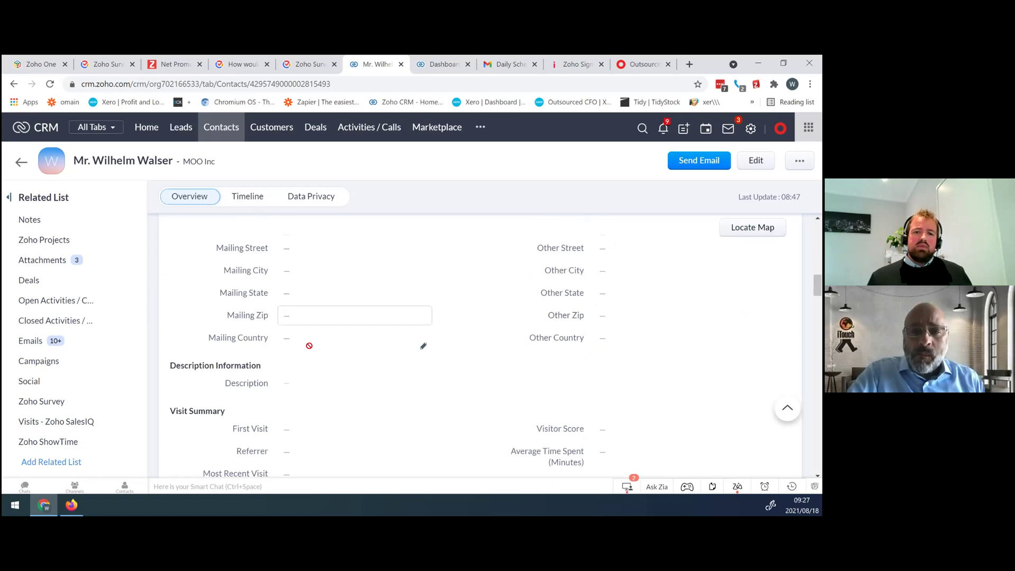
scroll(328, 339, down, 10)
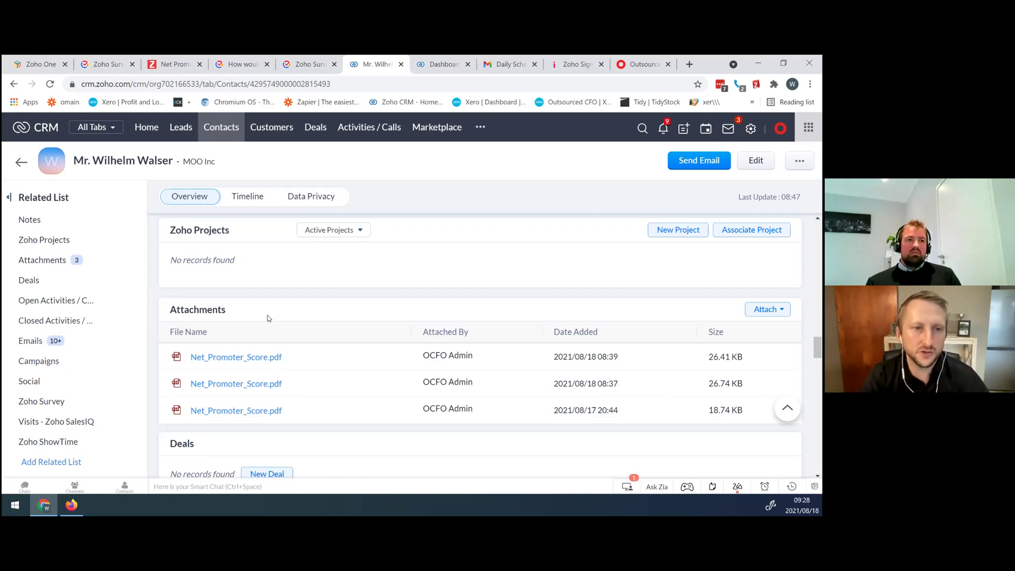
click(55, 405)
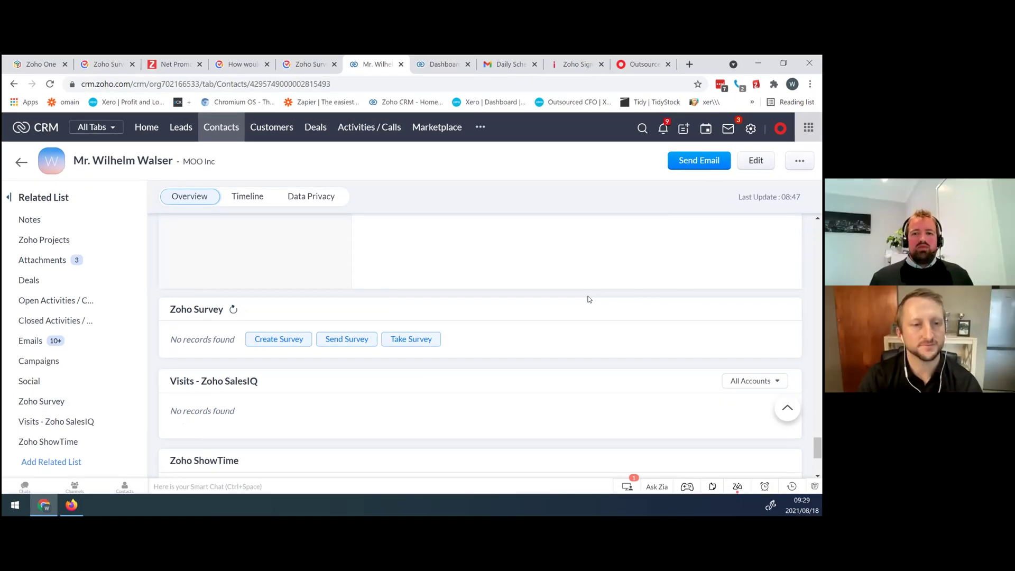
scroll(627, 365, down, 2)
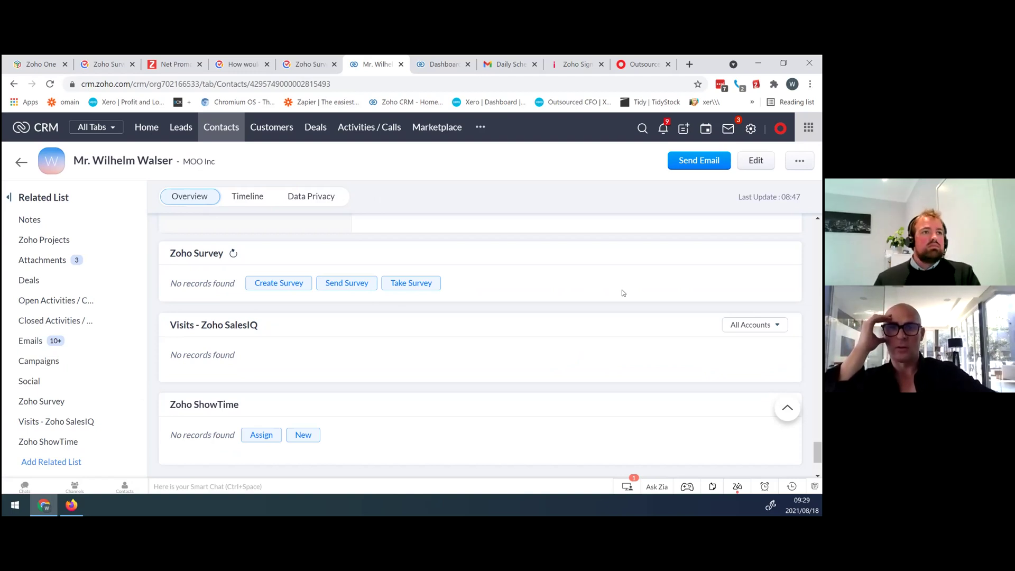
scroll(650, 290, up, 3)
scroll(387, 423, down, 1)
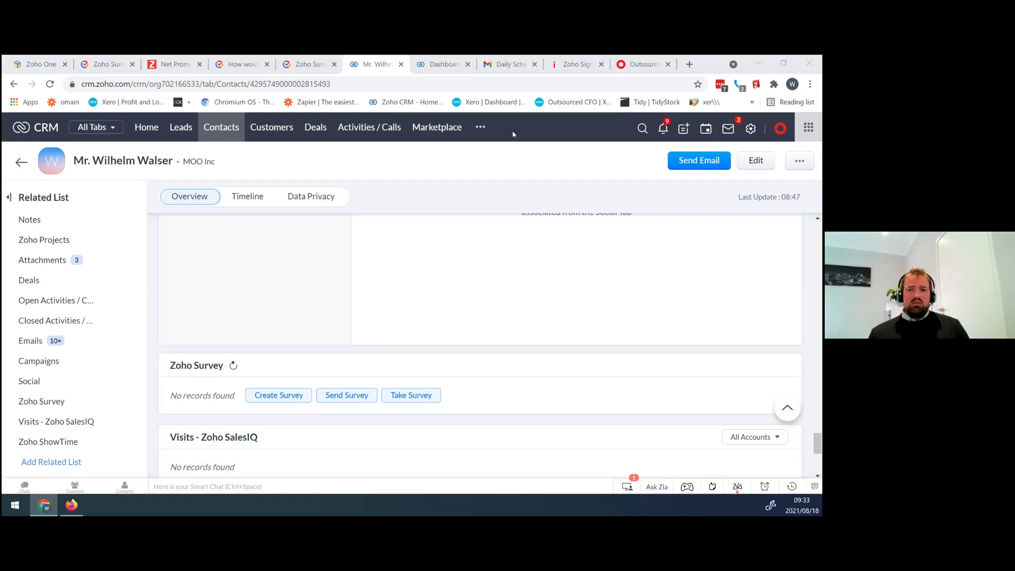
- Open the NPS dashboard and show August 2021's 8.00 average on the NPS per month chart
click(441, 61)
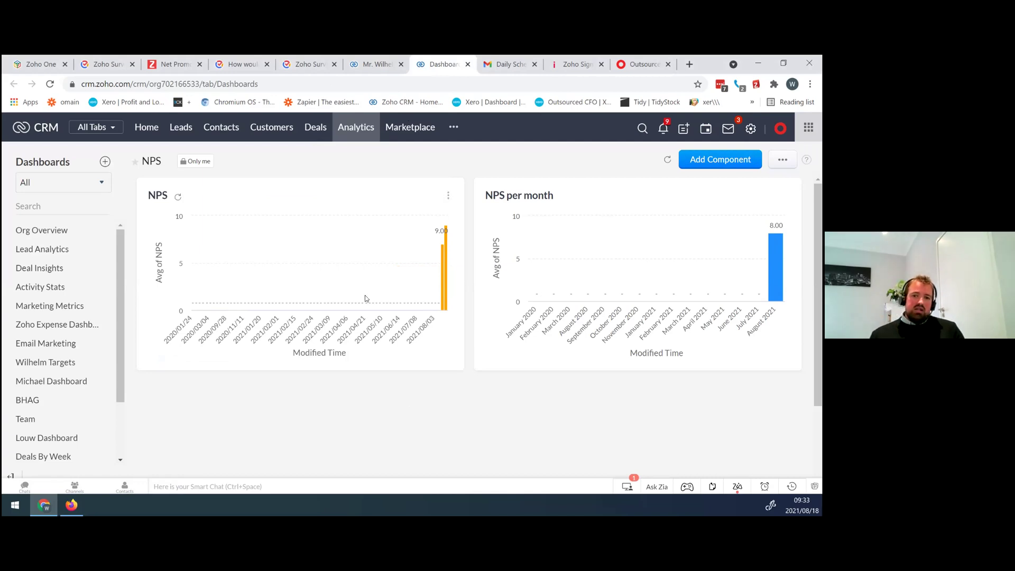
mouse_move(775, 254)
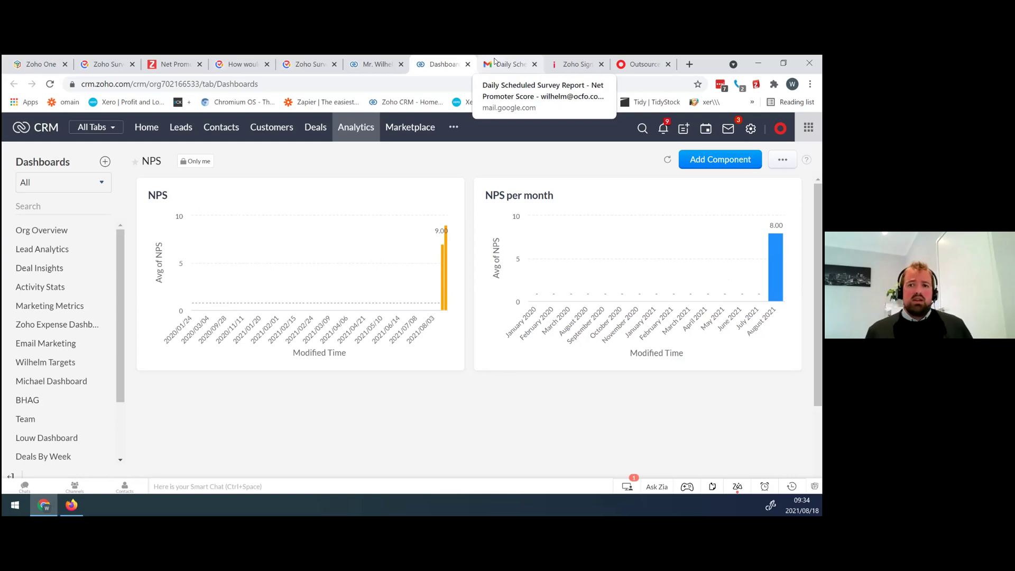
- Switch to the Daily Scheduled Survey Report email and scroll to its 3 attachments
click(495, 63)
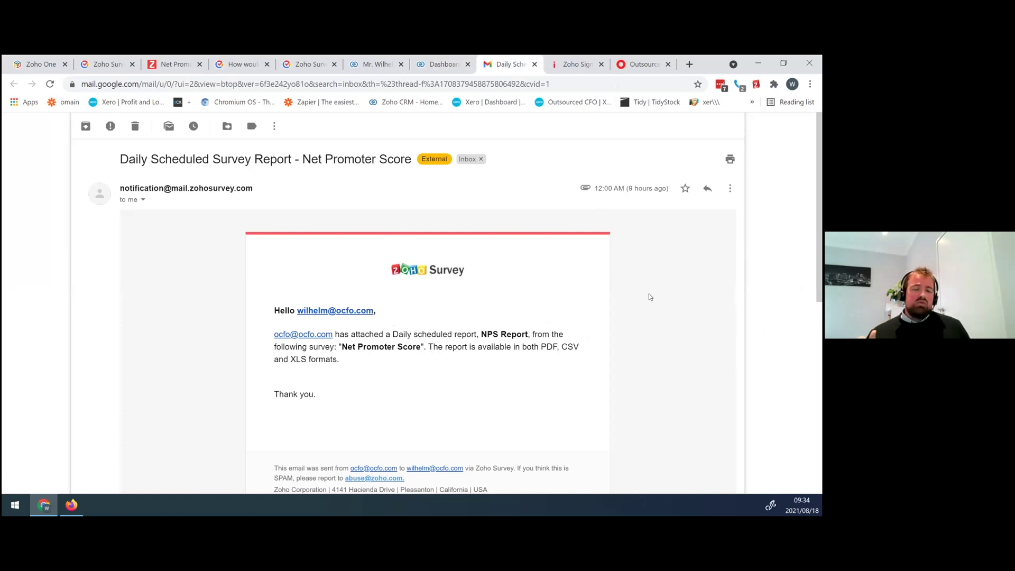
scroll(642, 355, down, 6)
- Preview Net_Promoter_Score.pdf and scroll to the 7/8/9 breakdown and 8.00 average rating
mouse_move(216, 286)
click(192, 260)
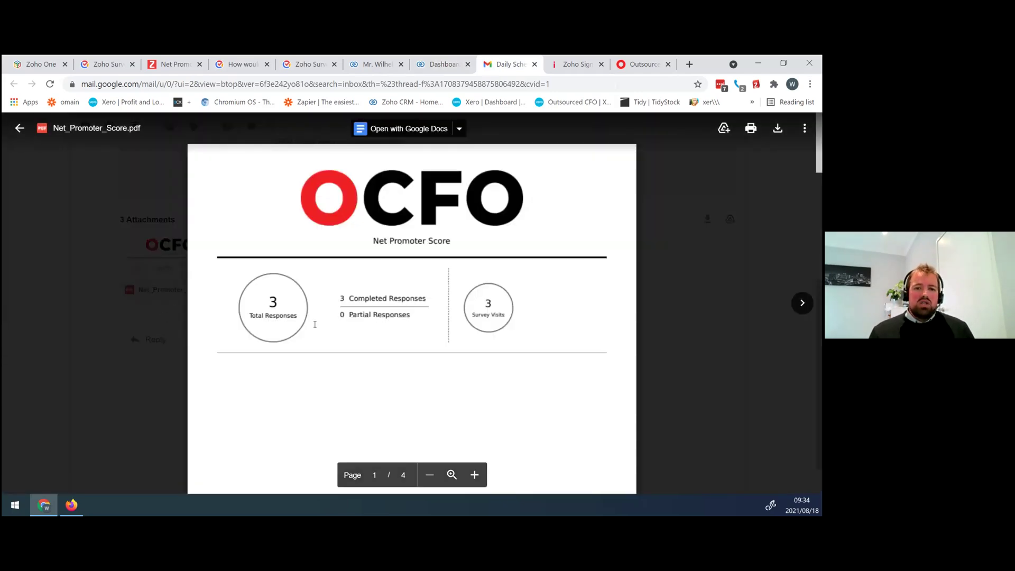
scroll(472, 304, down, 2)
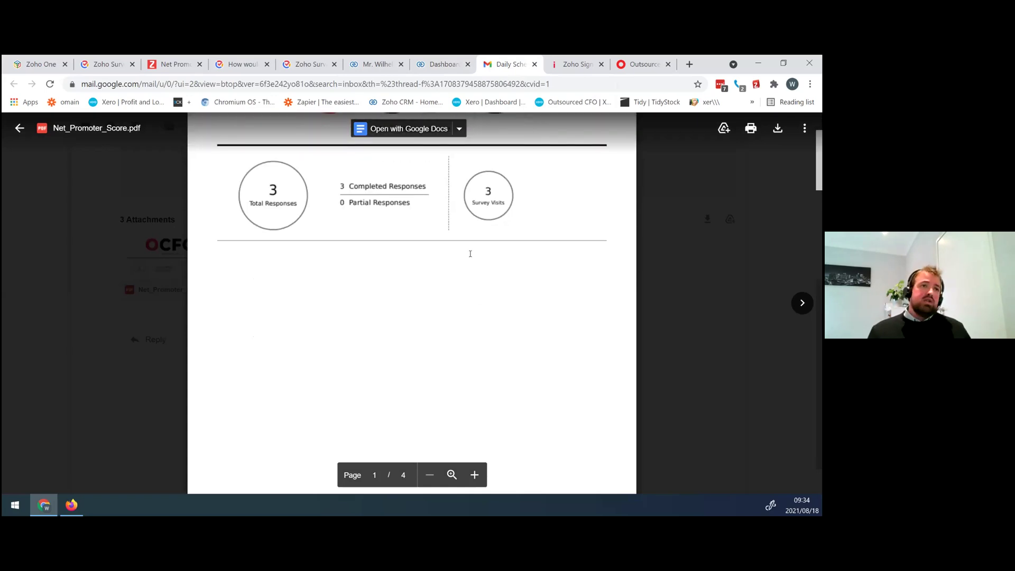
scroll(470, 254, down, 10)
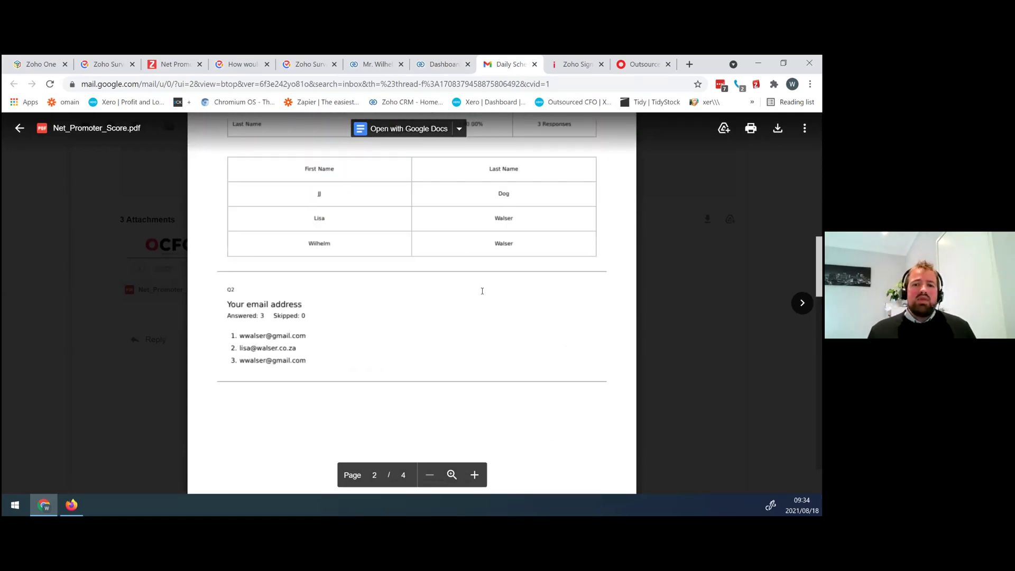
scroll(274, 319, up, 4)
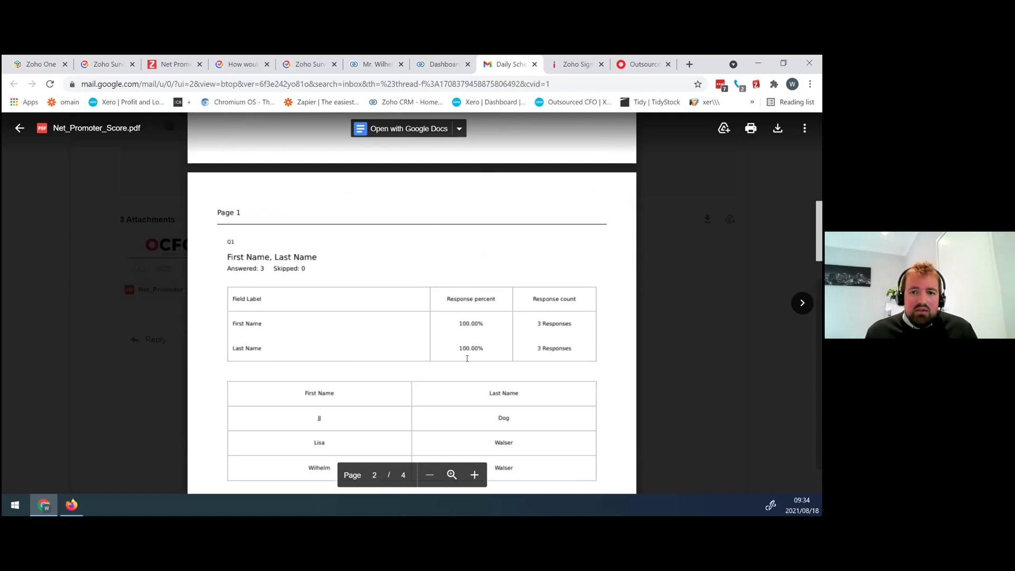
scroll(522, 351, down, 2)
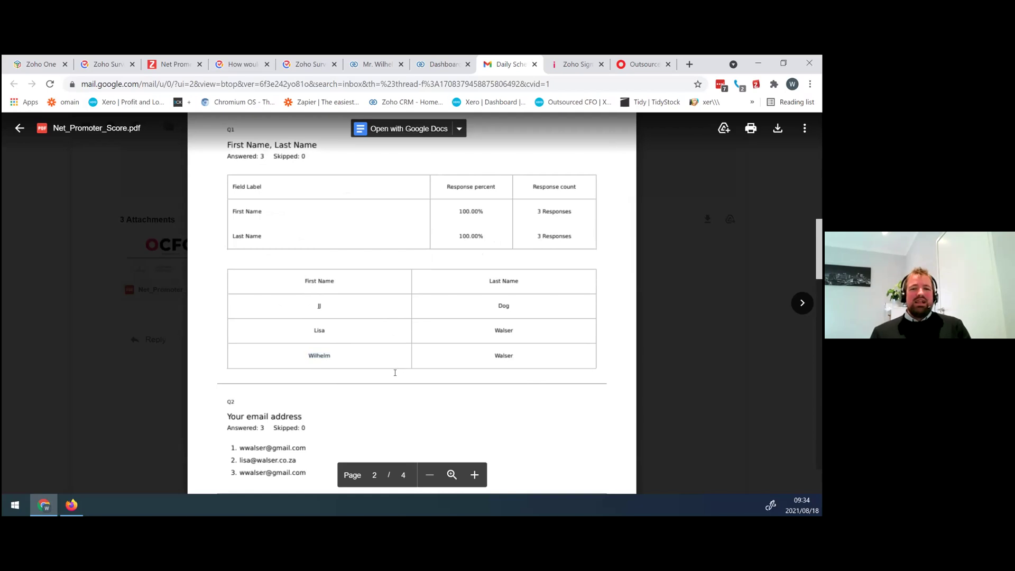
scroll(387, 365, down, 2)
scroll(391, 368, down, 10)
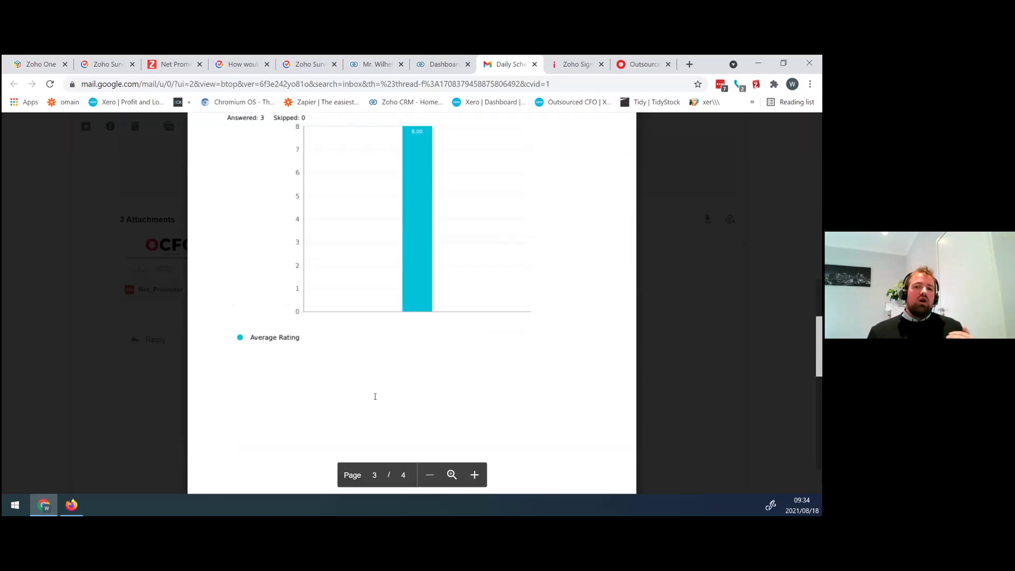
scroll(402, 243, down, 4)
scroll(420, 275, up, 5)
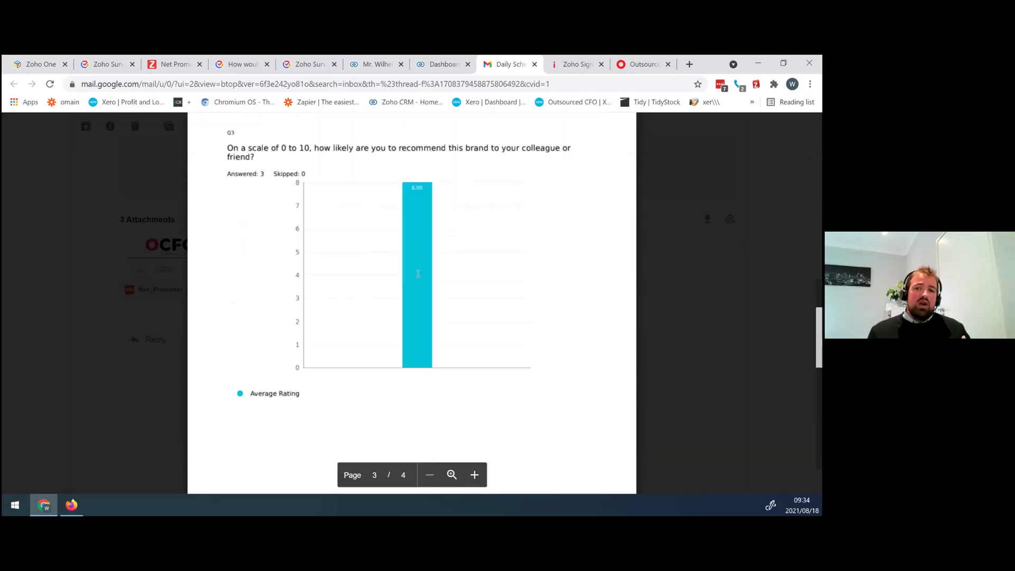
scroll(422, 200, down, 10)
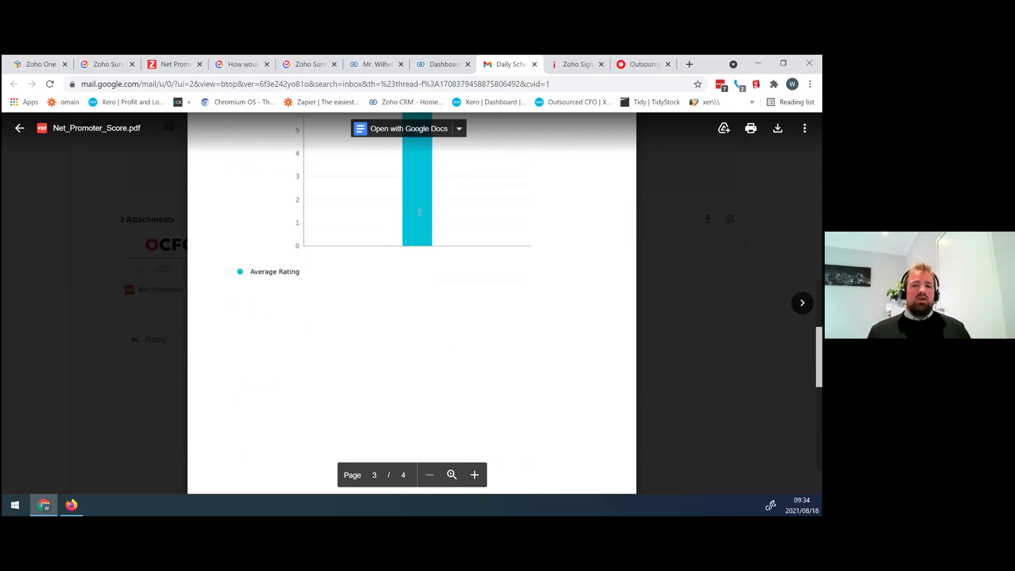
scroll(389, 236, down, 2)
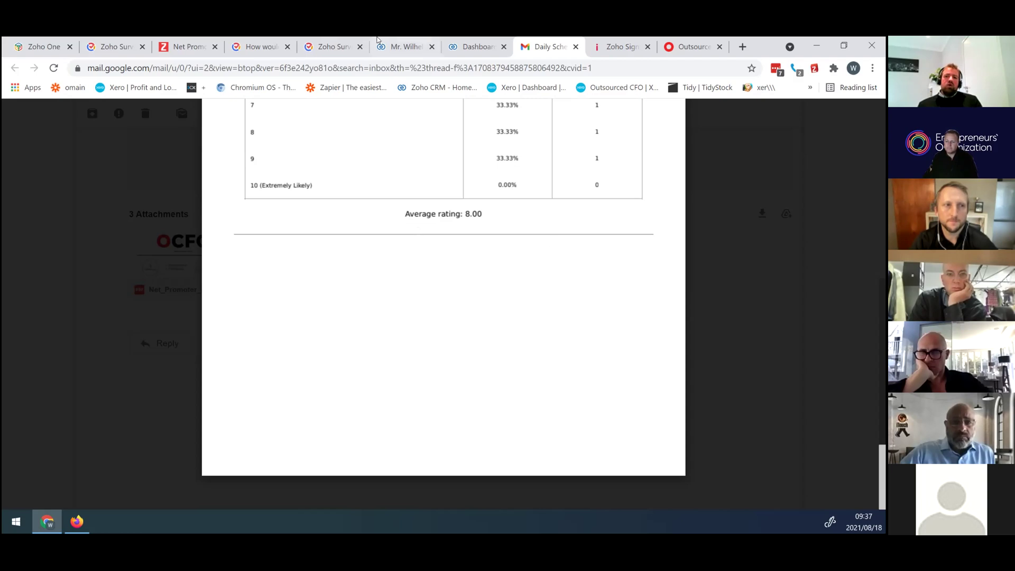
- Return to the public 'How would you say we are doing?' survey with its 0–10 question
click(276, 46)
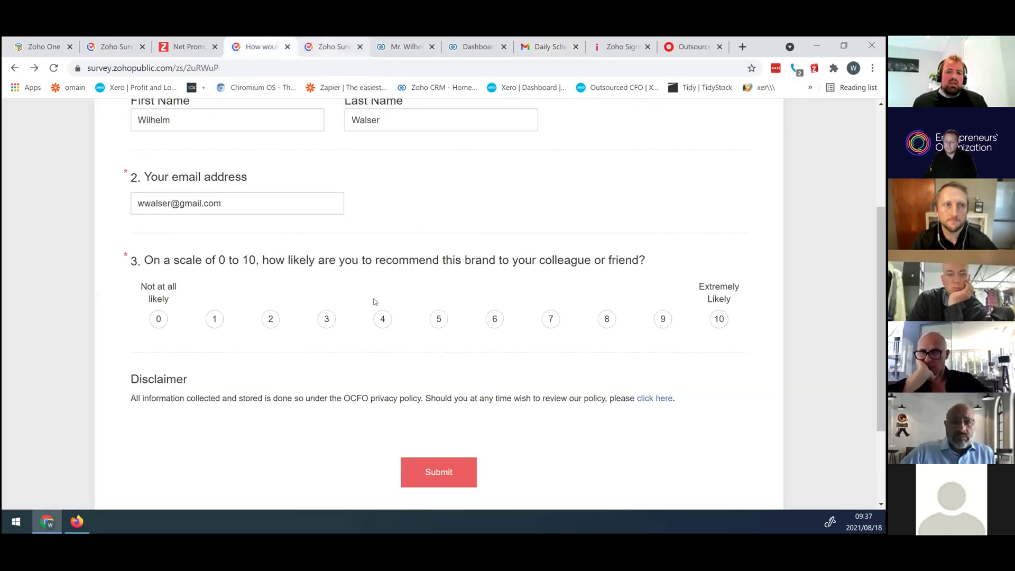
scroll(374, 298, up, 2)
scroll(374, 299, down, 2)
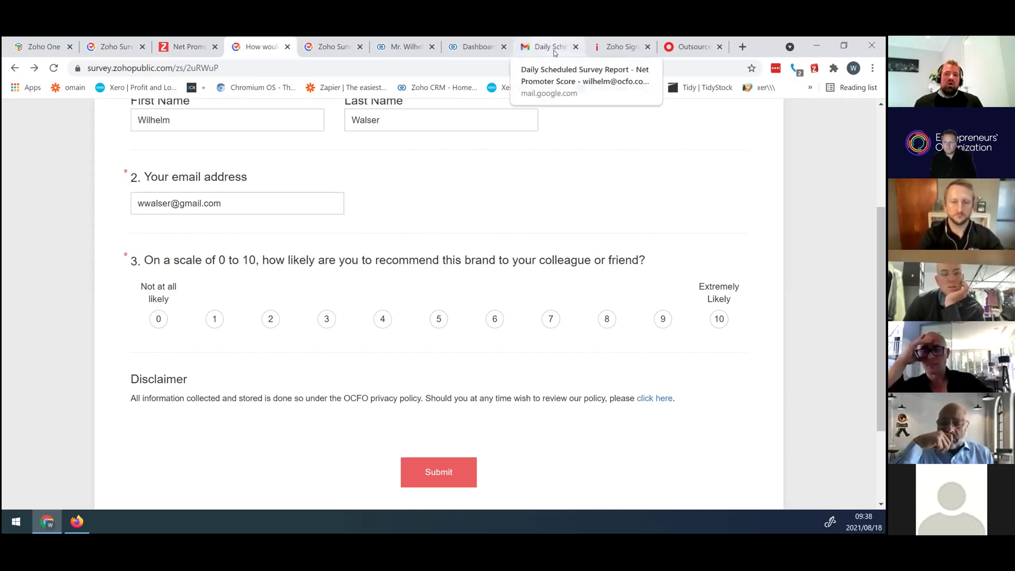
- Open the Zoho Starter Pack Signup form and select 'Ready - Let's Go' as the interest level
click(621, 42)
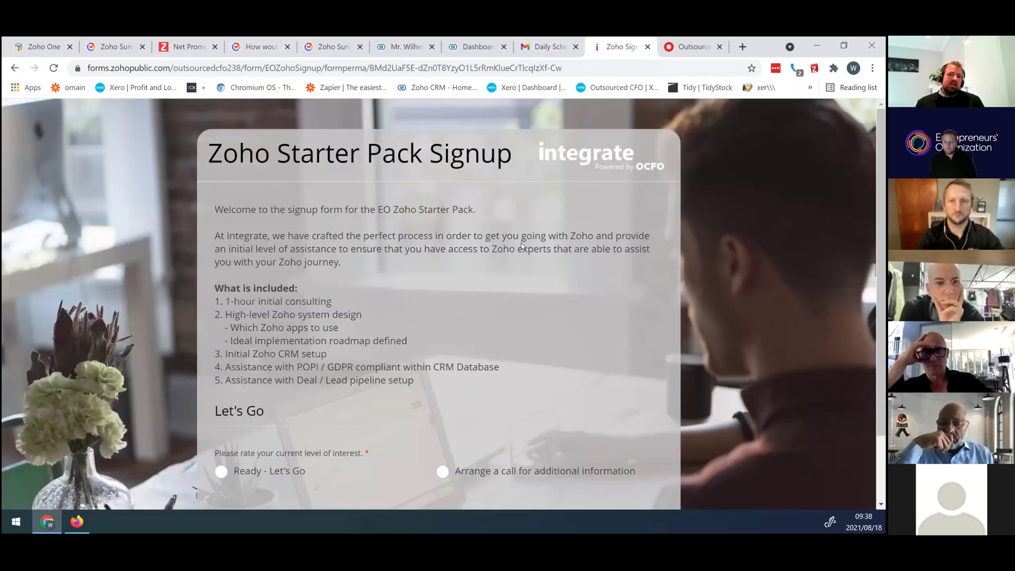
scroll(565, 301, down, 2)
scroll(565, 301, up, 2)
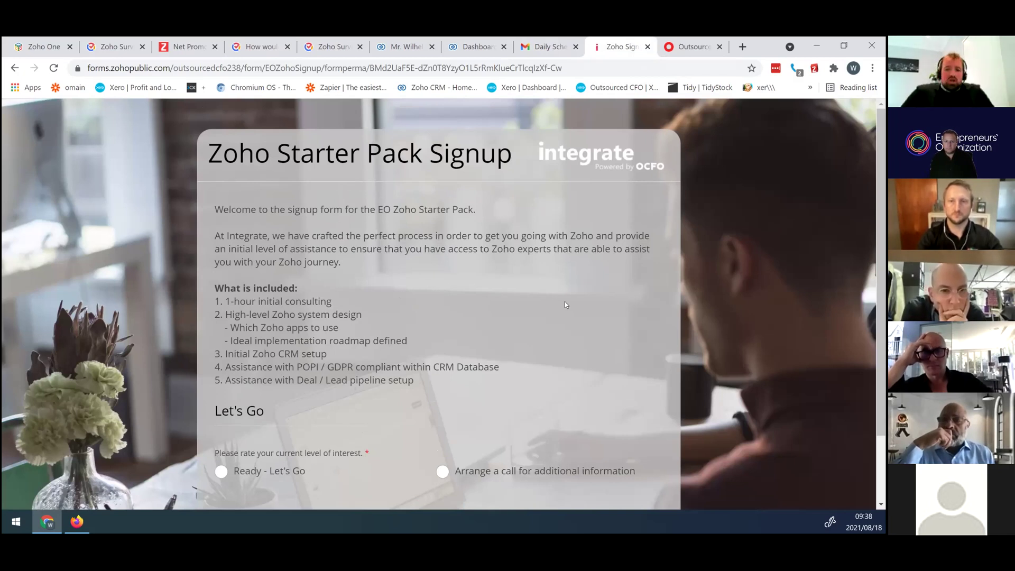
scroll(560, 337, down, 2)
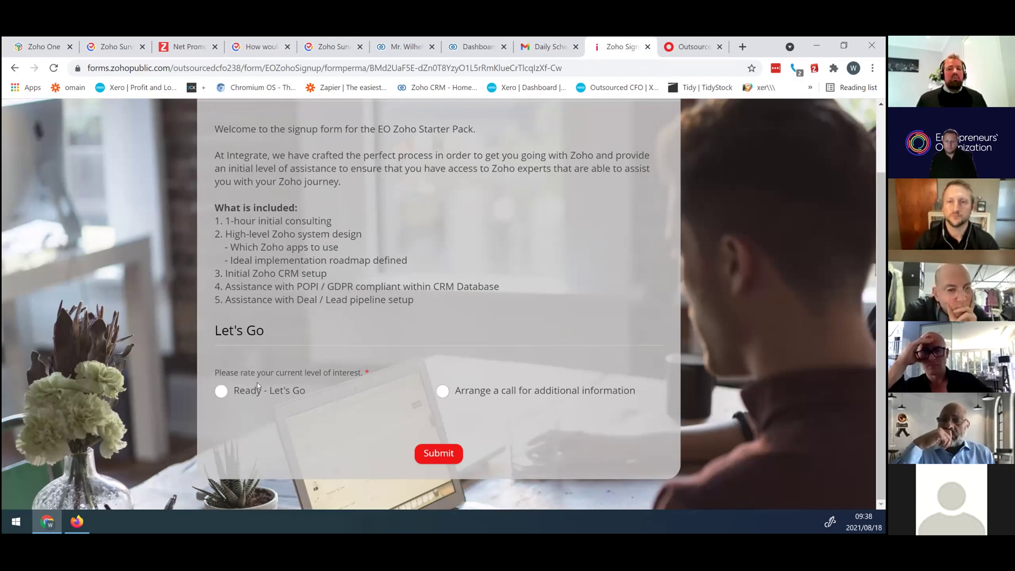
click(221, 392)
- Change the interest level to 'Arrange a call for additional information'
scroll(327, 407, down, 3)
scroll(326, 408, down, 2)
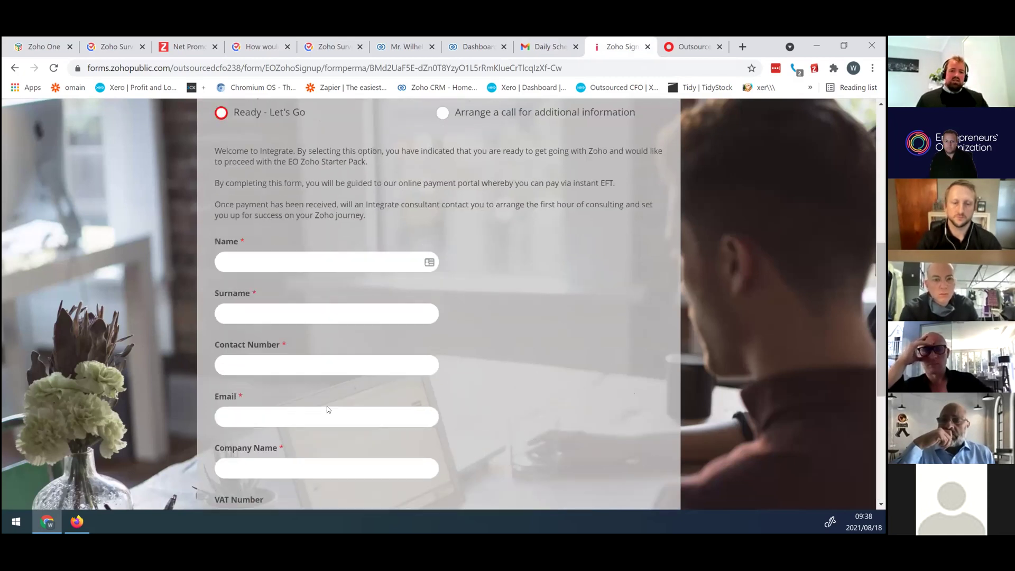
scroll(327, 410, down, 5)
scroll(327, 409, up, 3)
scroll(327, 410, down, 2)
scroll(333, 423, up, 7)
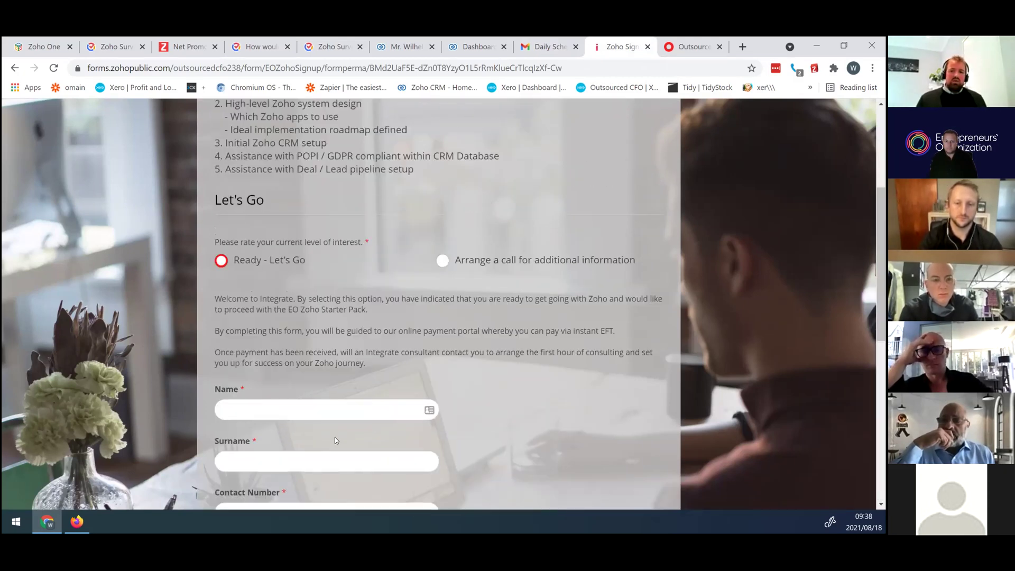
scroll(340, 441, up, 4)
click(443, 471)
scroll(438, 453, down, 8)
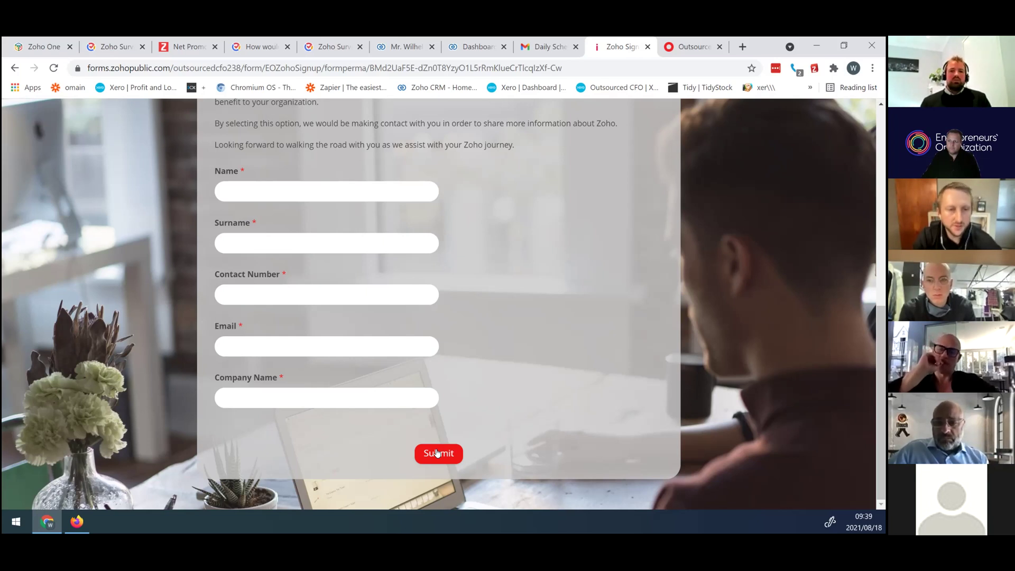
- Switch through the browser tabs to the OCFO 'How would you say we are doing?' form and scroll to its top
click(550, 47)
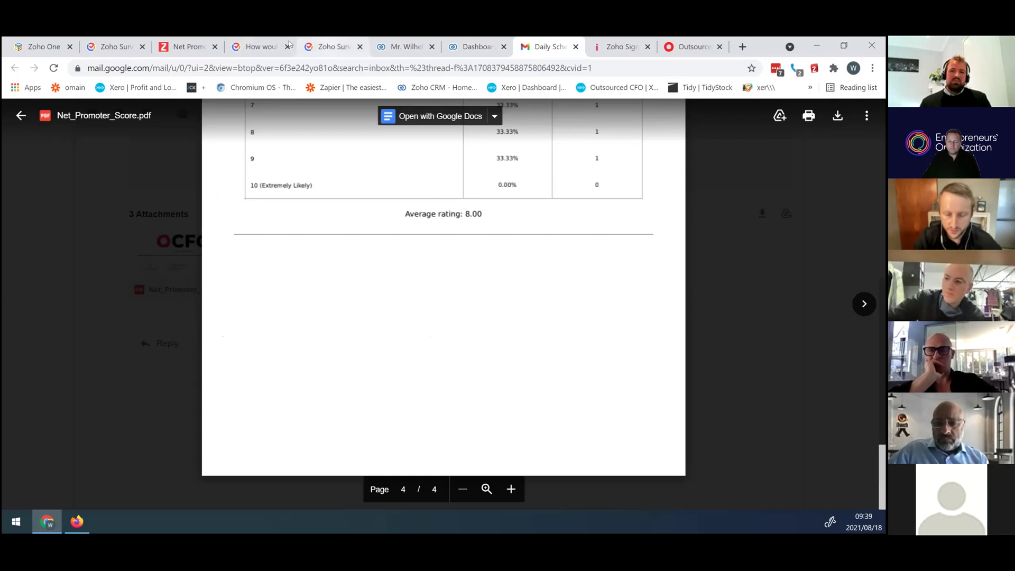
click(309, 44)
click(257, 44)
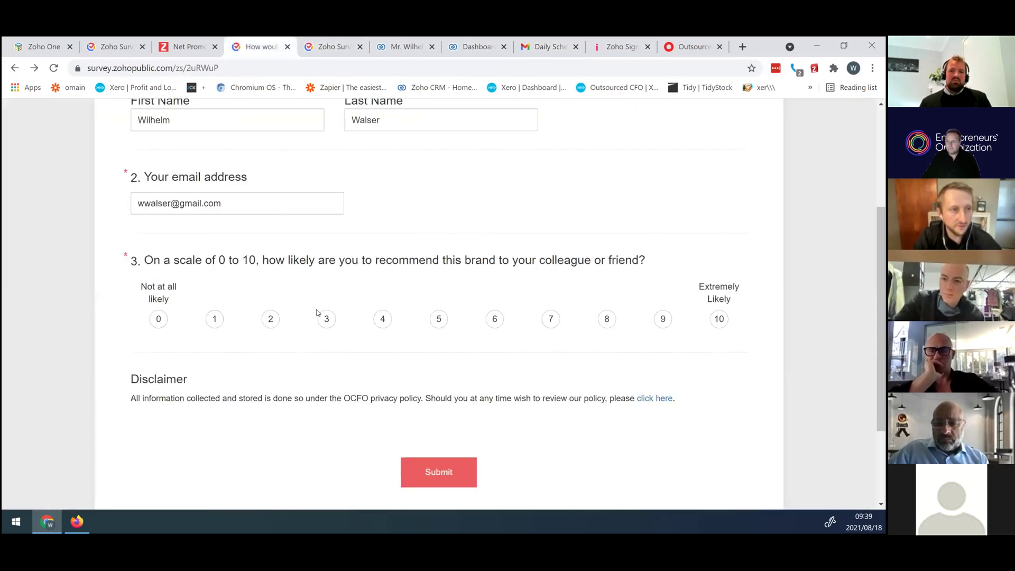
scroll(317, 313, up, 5)
scroll(317, 310, down, 1)
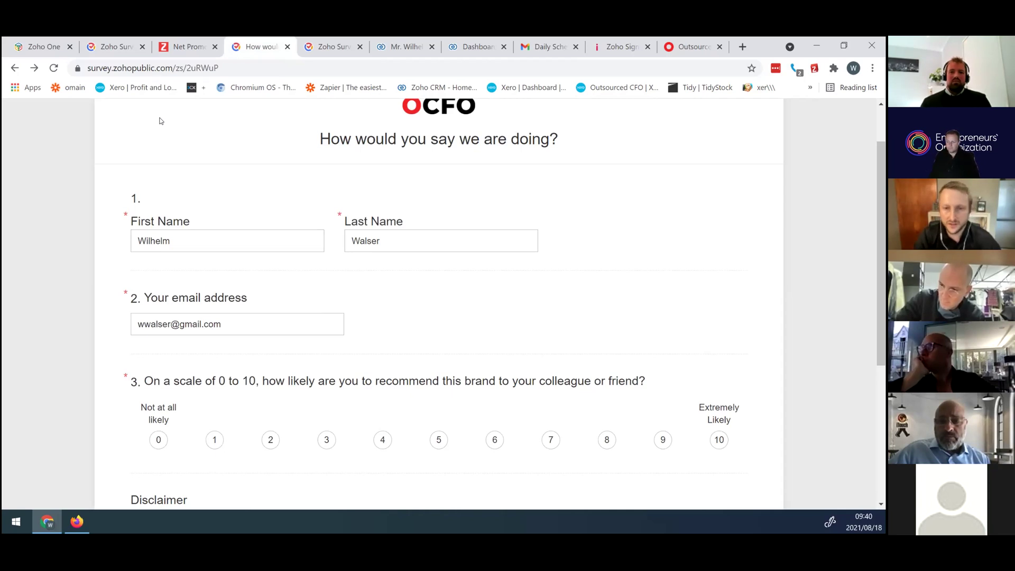
scroll(161, 121, up, 2)
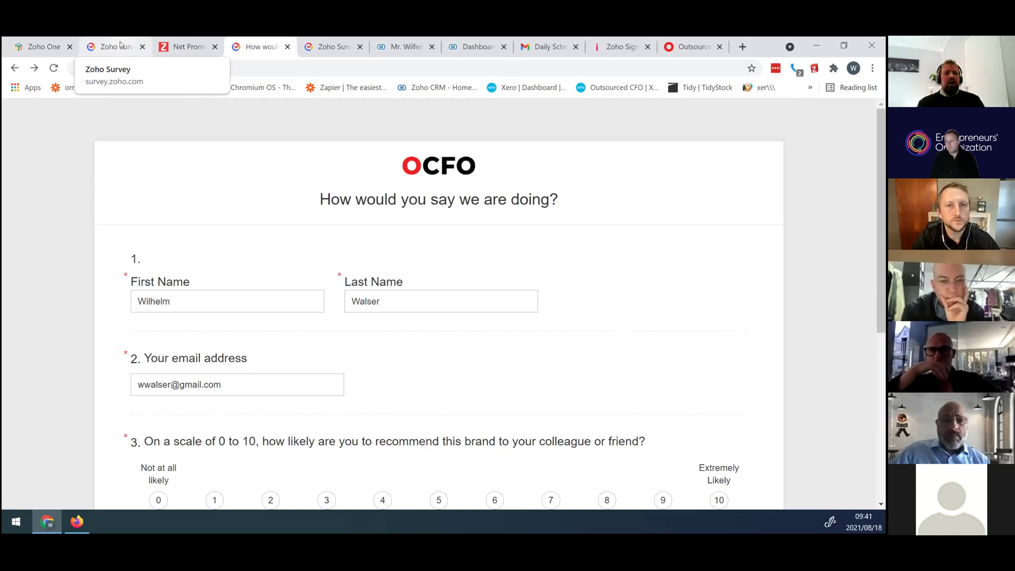
- Move from the NPS summary report to the zoho.com NPS page, scroll to the top, and select its web address
click(121, 45)
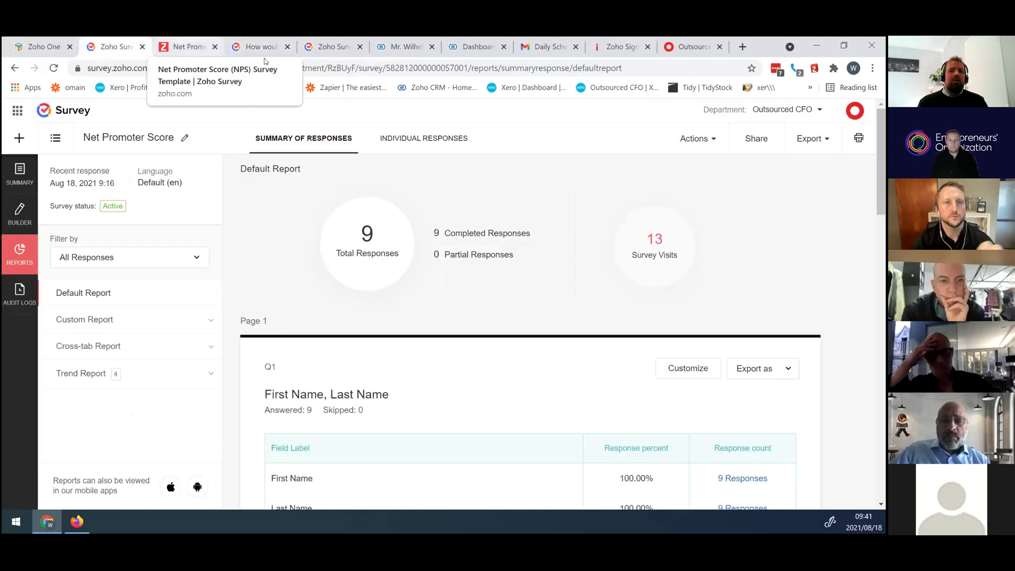
key(ctrl+Tab)
scroll(362, 301, up, 4)
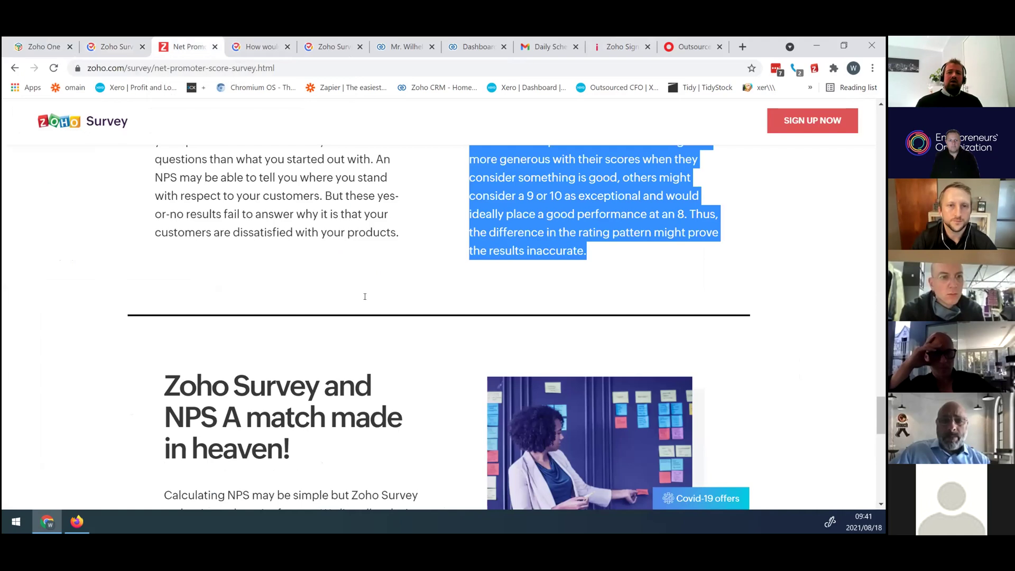
scroll(363, 299, up, 6)
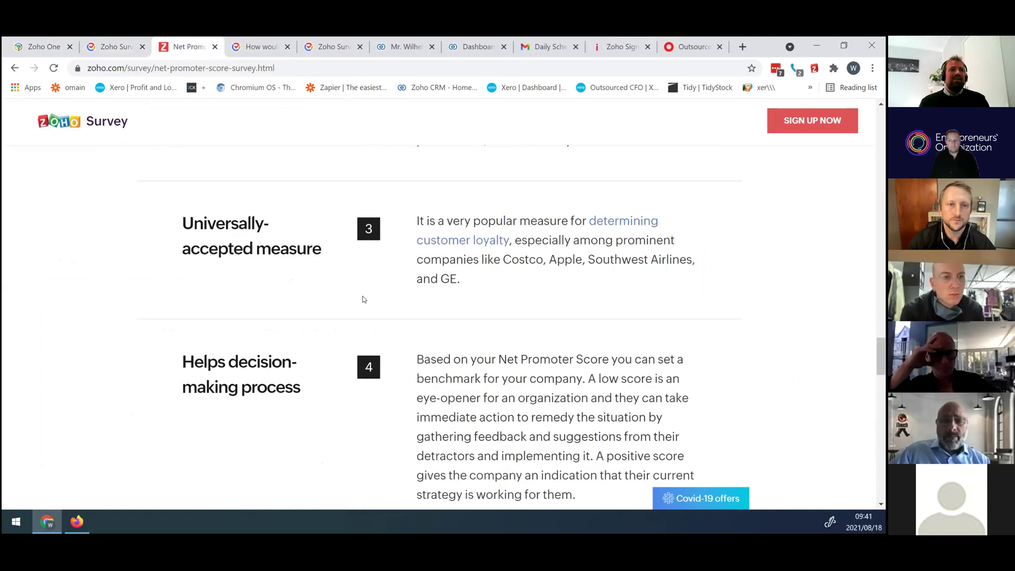
scroll(363, 300, up, 5)
scroll(363, 299, up, 20)
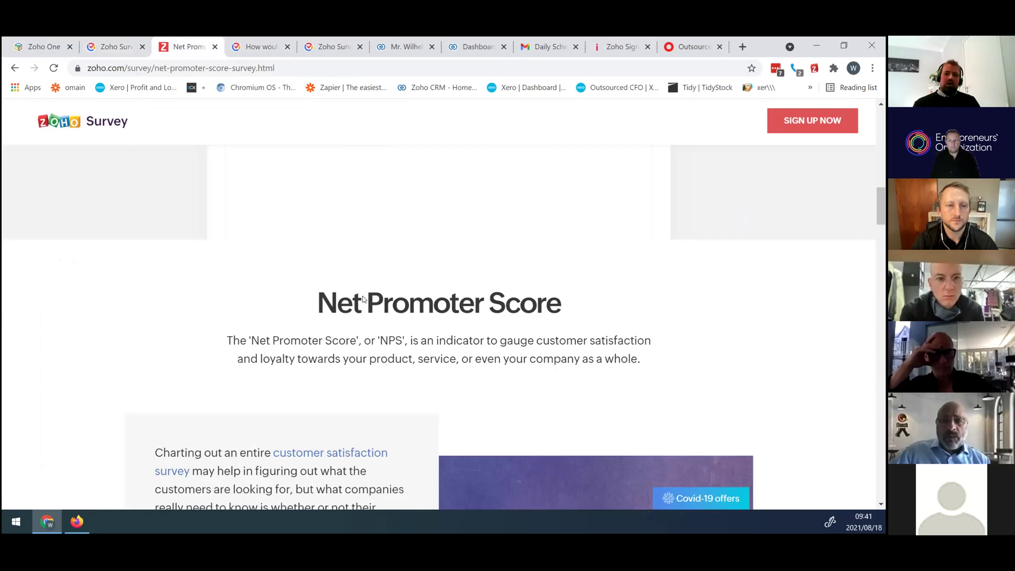
scroll(362, 300, up, 5)
scroll(363, 299, up, 5)
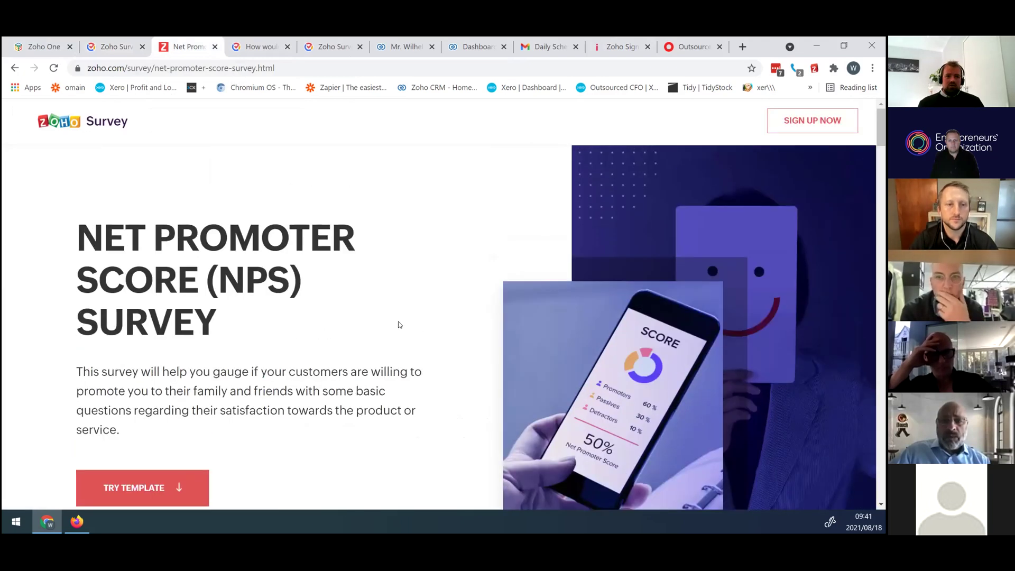
click(304, 66)
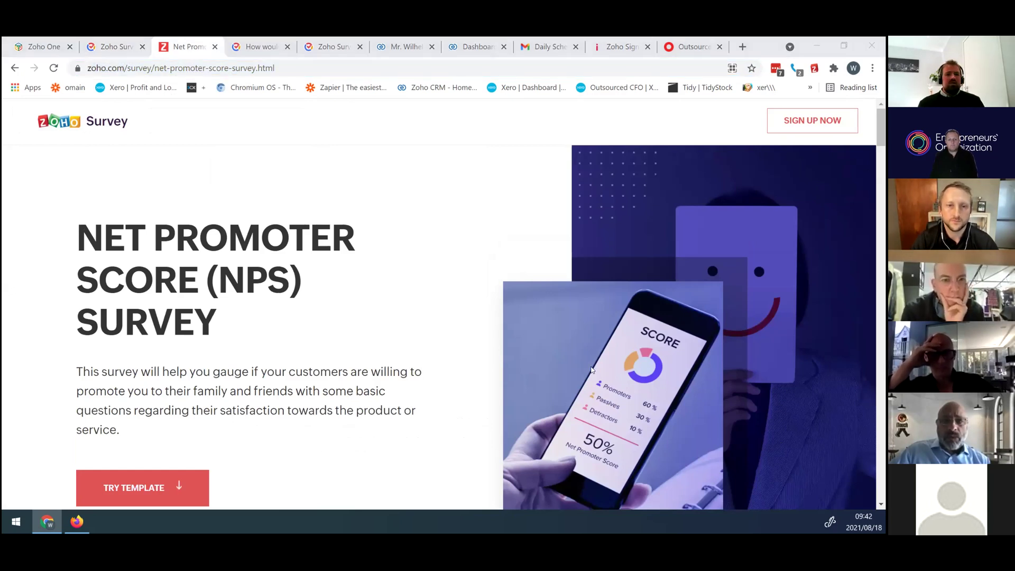
- Scroll the NPS guide past promoters, passives, detractors and the formula to 'Why do we use NPS?'
scroll(524, 353, down, 1)
scroll(524, 353, down, 2)
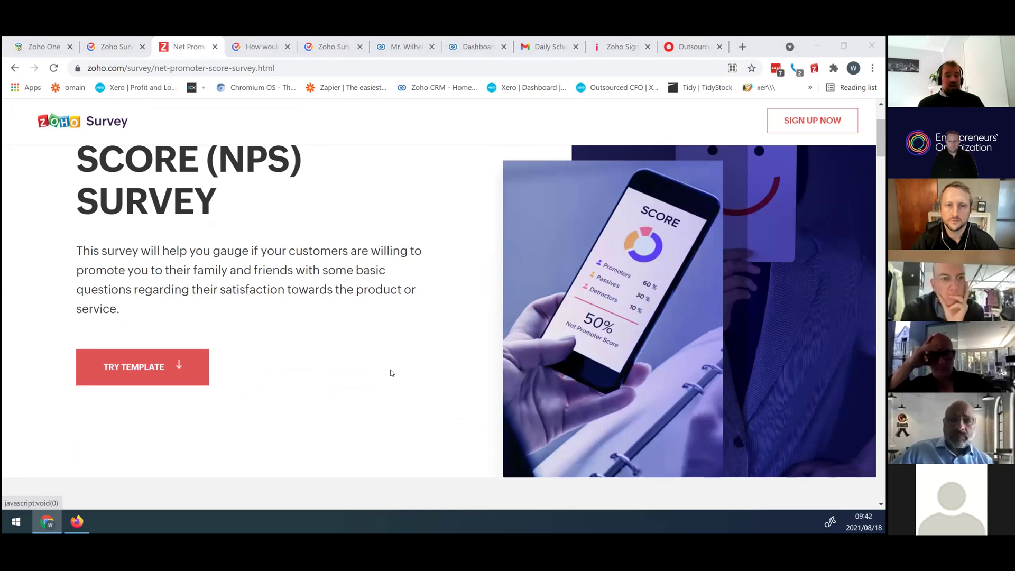
scroll(391, 373, down, 2)
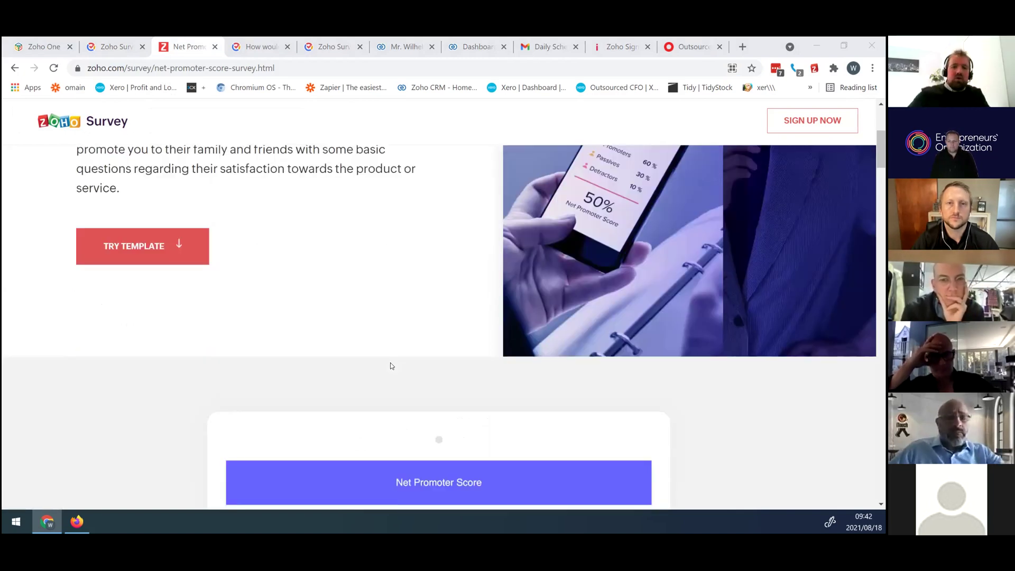
scroll(391, 366, down, 3)
scroll(595, 392, down, 5)
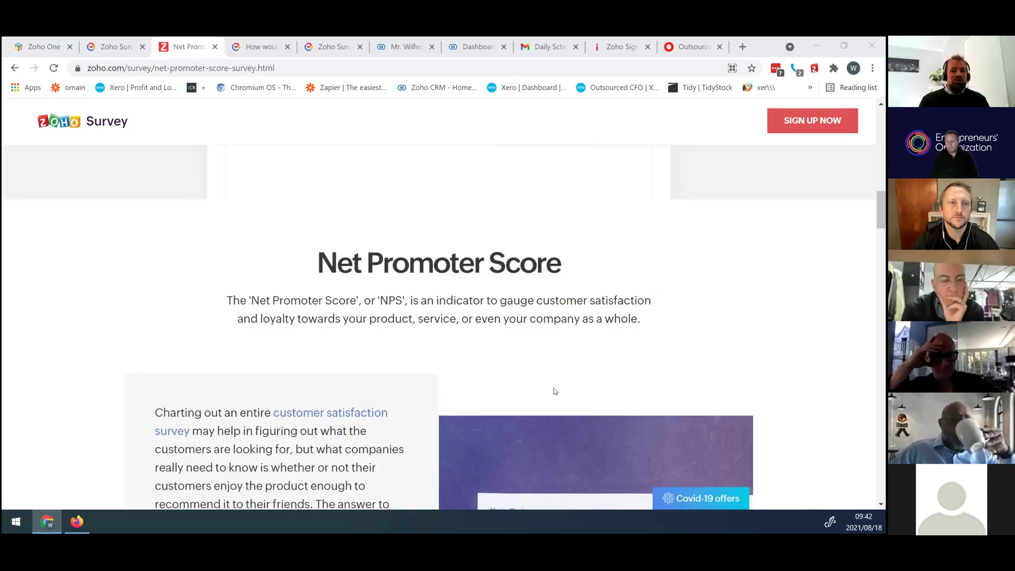
scroll(601, 368, down, 5)
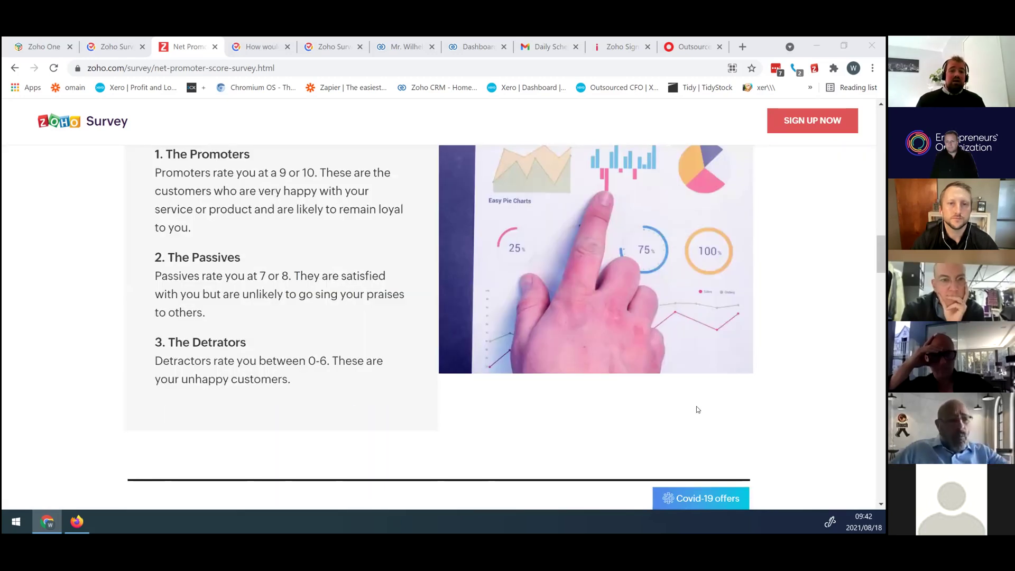
scroll(696, 410, down, 4)
scroll(696, 409, down, 6)
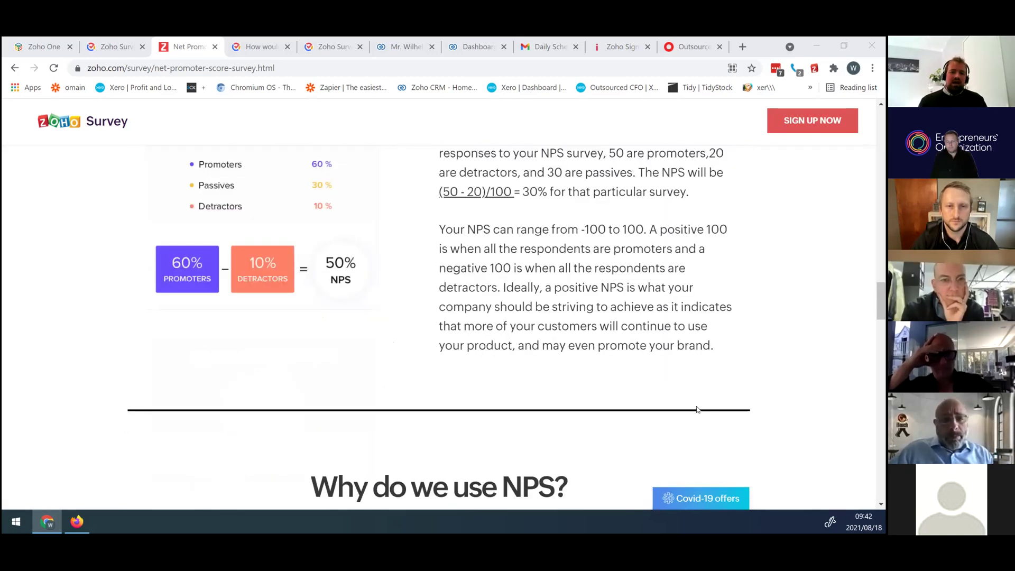
scroll(697, 409, down, 6)
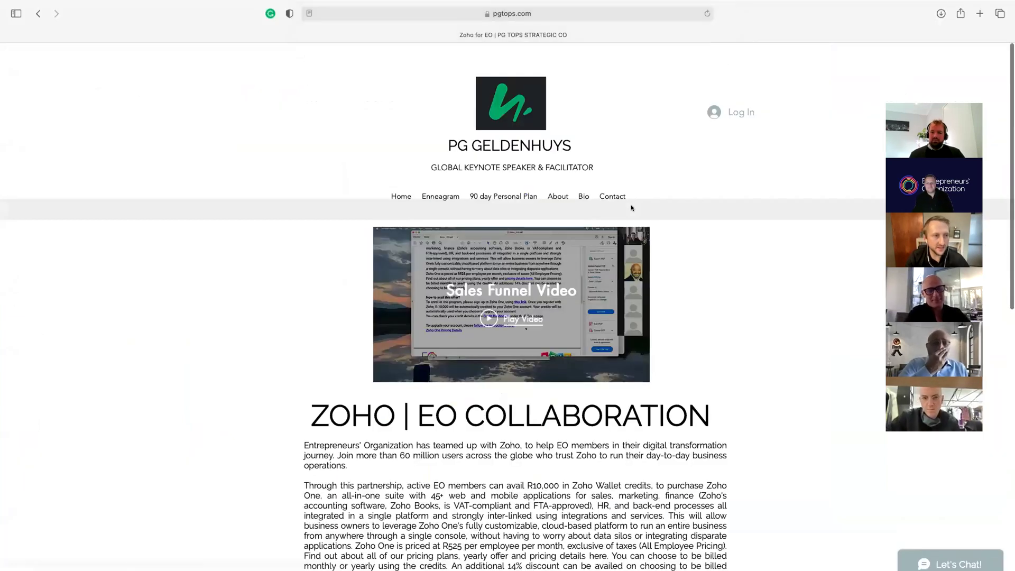
- Scroll the Zoho | EO Collaboration page to the 'Don't know where to start?' section
scroll(632, 208, down, 1)
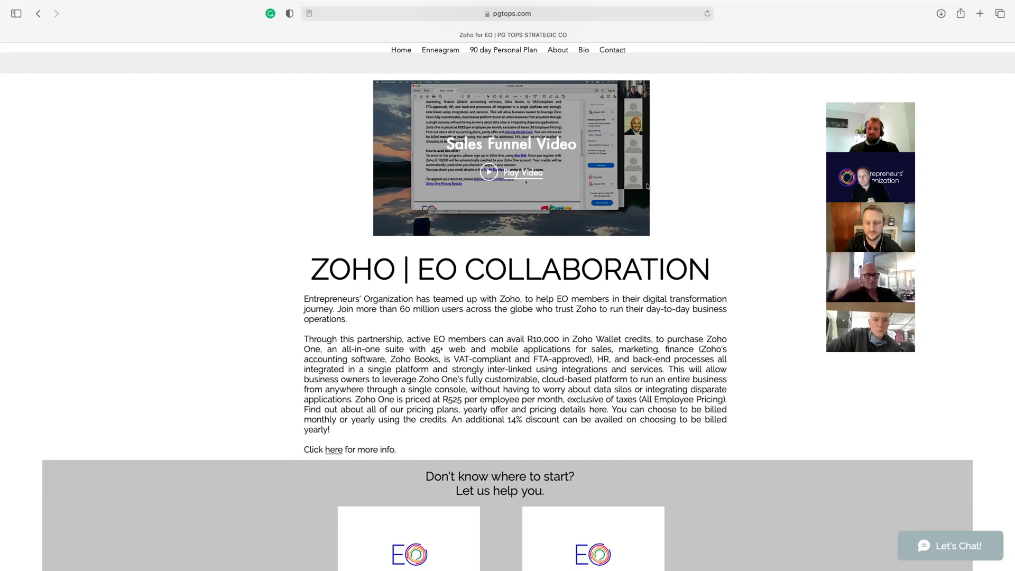
scroll(664, 184, up, 3)
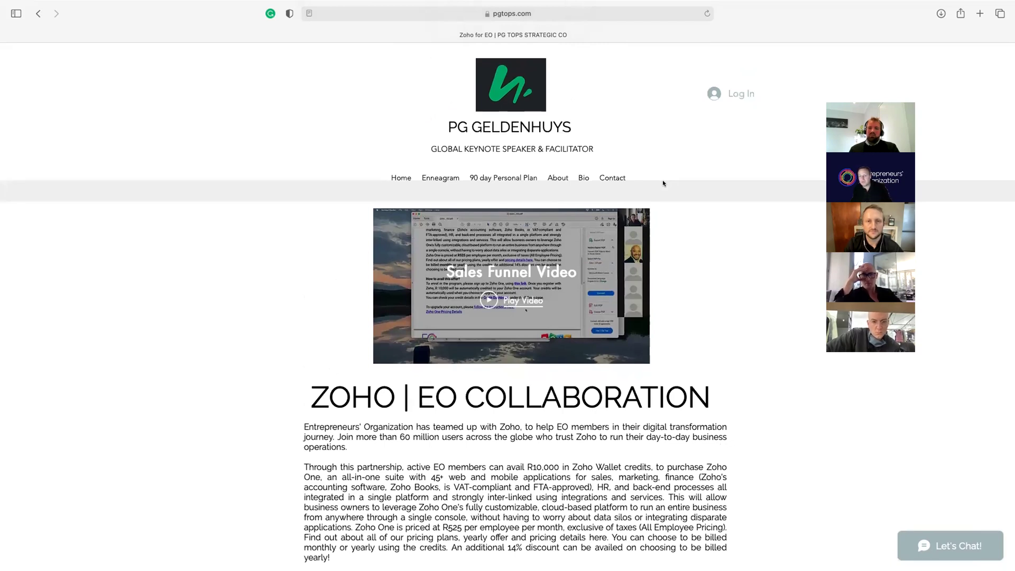
scroll(692, 207, down, 6)
scroll(431, 238, down, 3)
- Read the EO Credits offer PDF through 'How to avail this offer?', then open the INTEGRATE Starter Pack
click(411, 305)
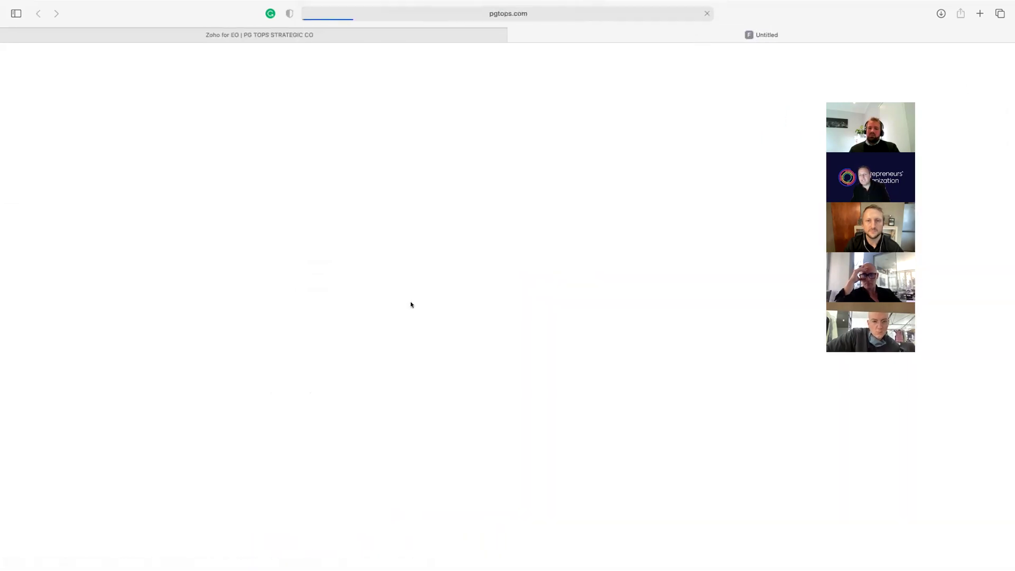
scroll(414, 302, down, 10)
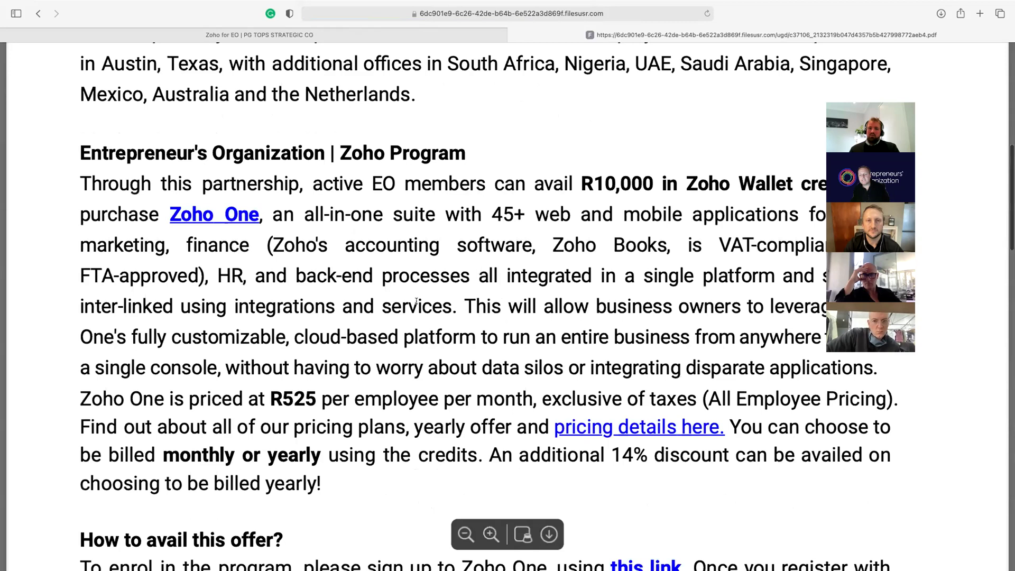
scroll(416, 300, down, 11)
scroll(423, 284, up, 2)
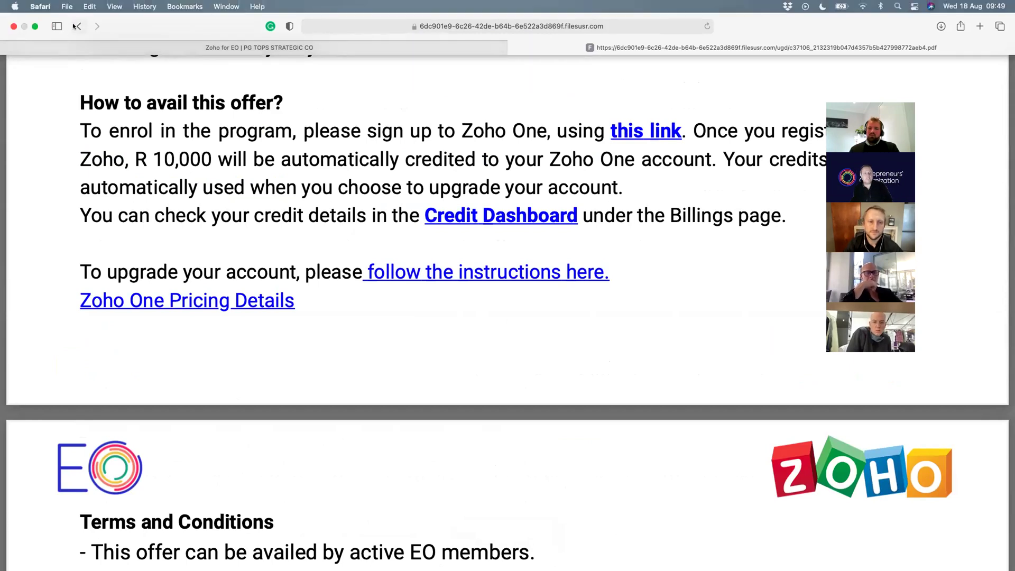
click(77, 26)
click(595, 265)
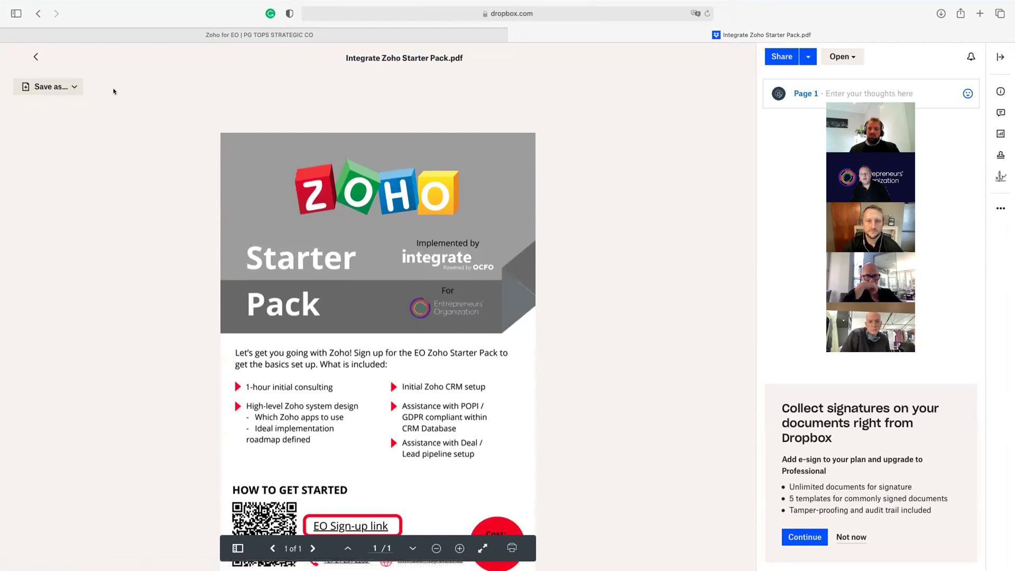
- Close the Integrate Zoho Starter Pack PDF to return to the Zoho for EO page
click(76, 26)
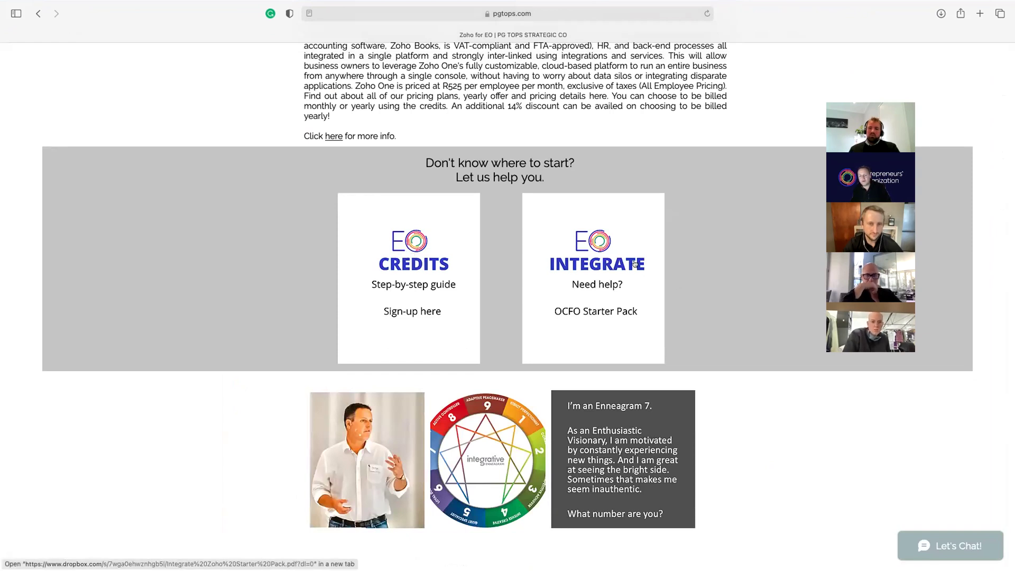
scroll(650, 260, up, 10)
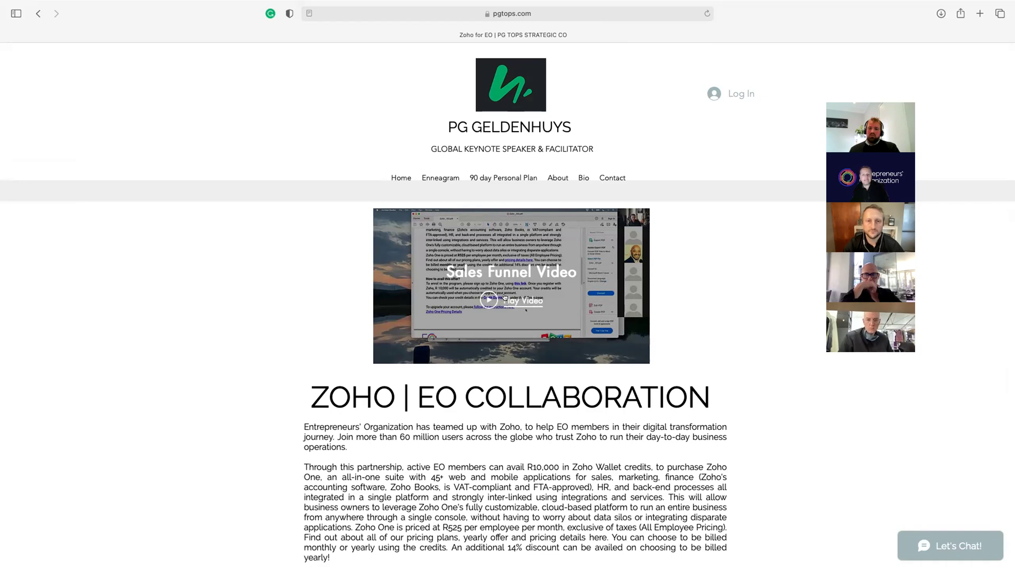
scroll(505, 297, down, 5)
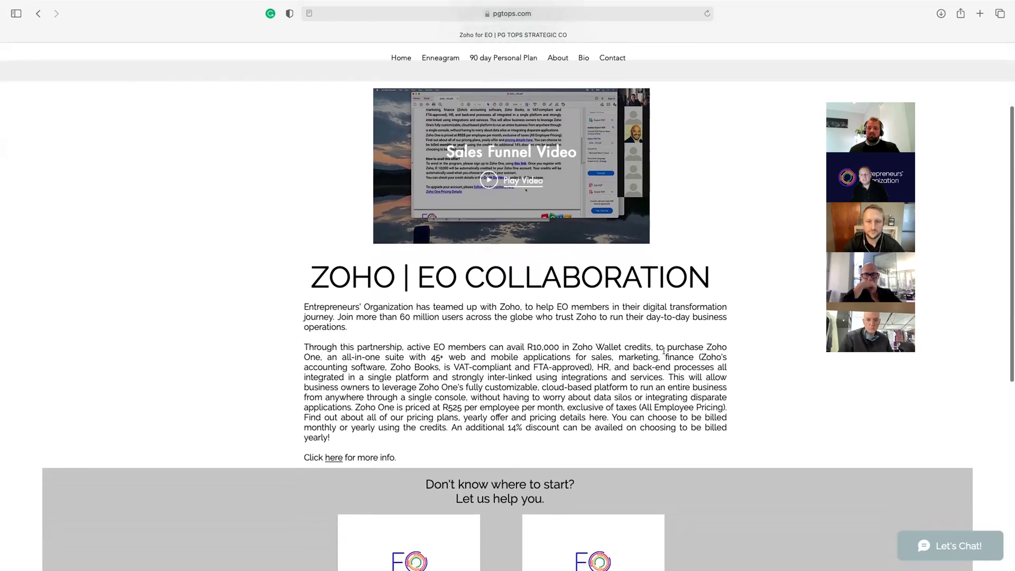
scroll(630, 508, down, 4)
scroll(656, 513, down, 3)
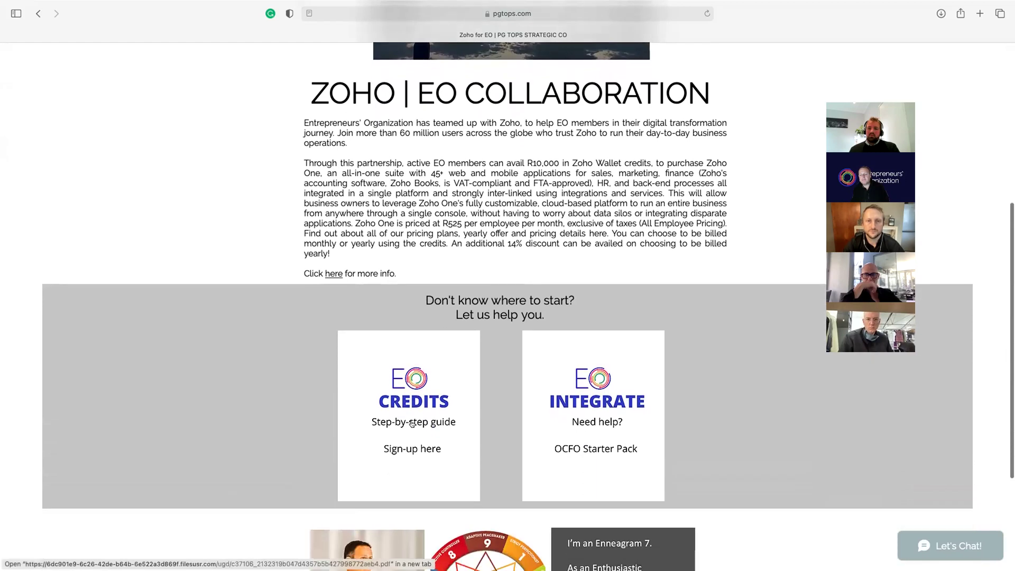